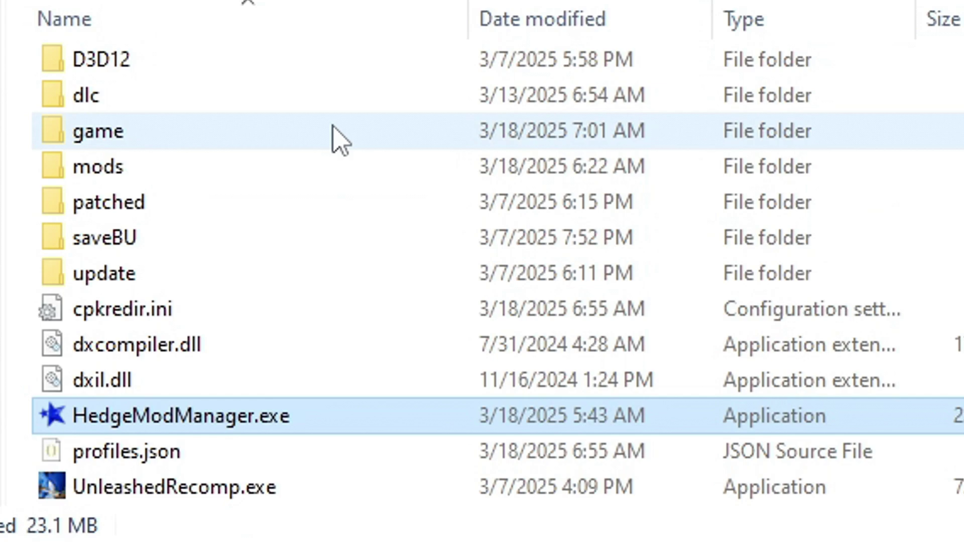
# Step: Unpack Sonic.ar.00 from the game folder by dropping it onto HedgeArcPack.exe
pyautogui.doubleClick(221, 145)
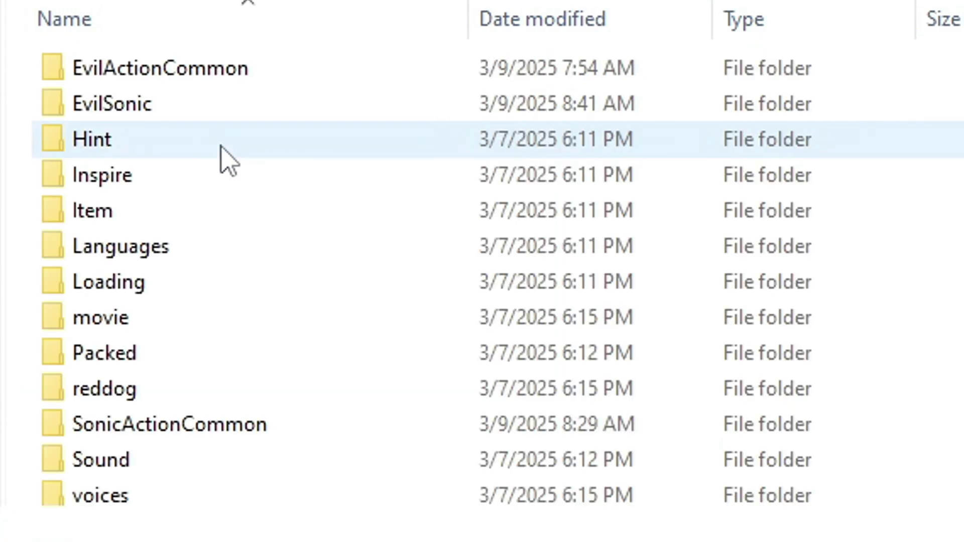
pyautogui.scroll(-4, 221, 146)
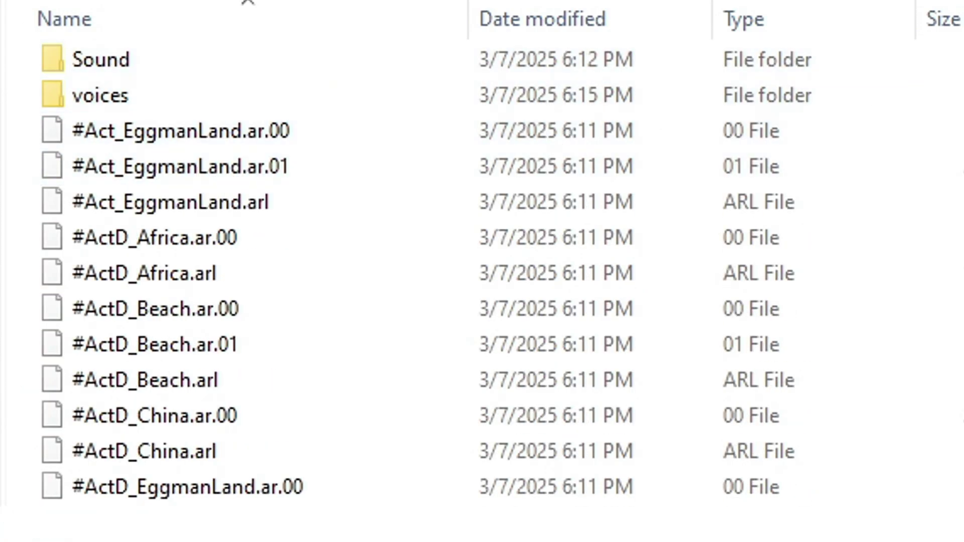
pyautogui.scroll(-20, 803, 57)
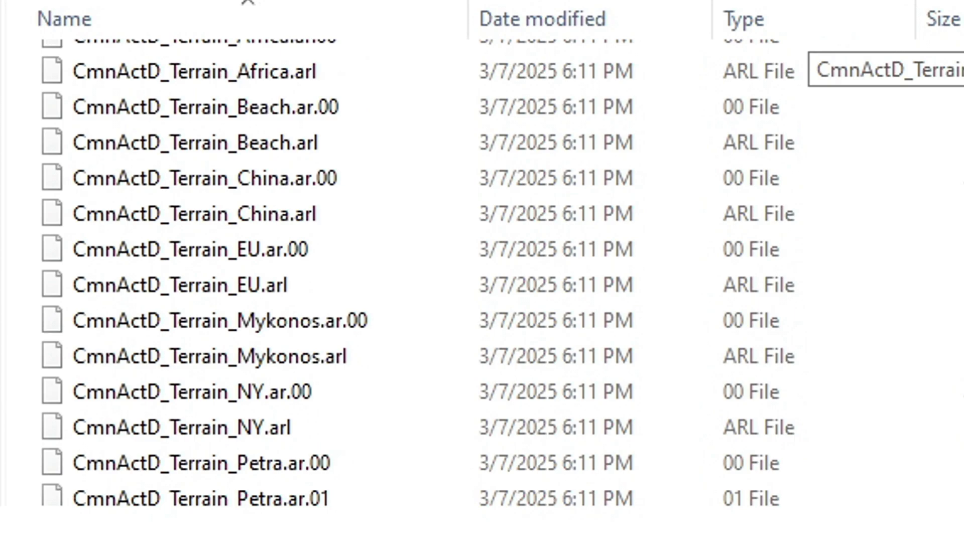
pyautogui.scroll(-20, 803, 58)
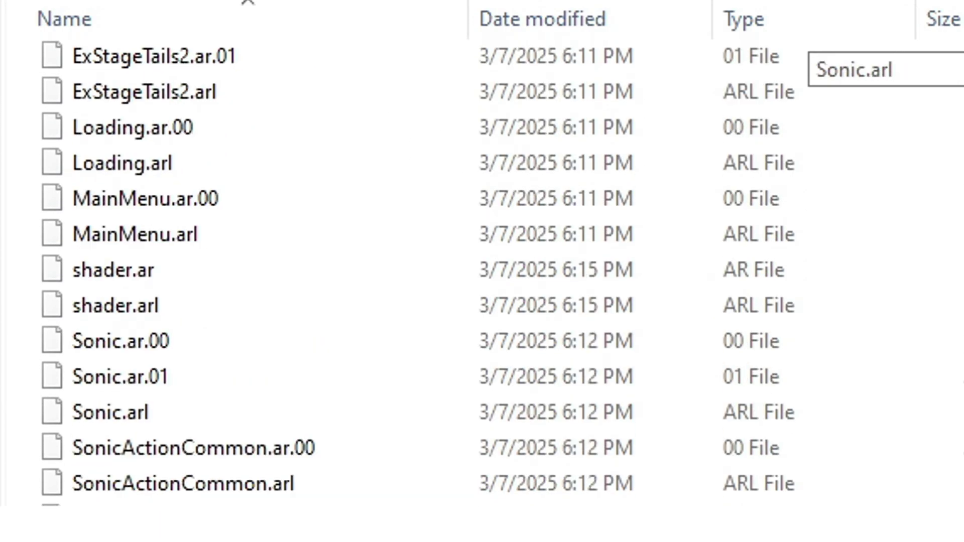
pyautogui.click(239, 352)
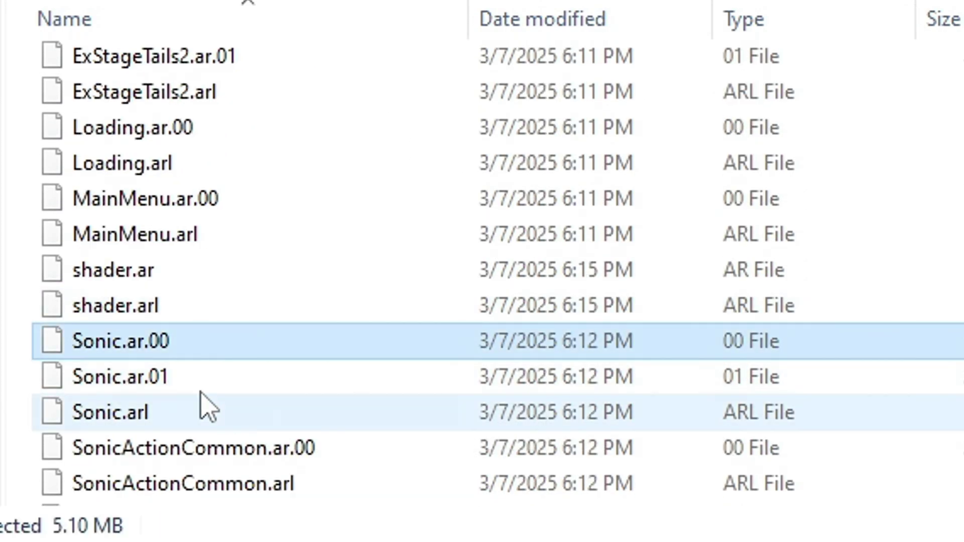
pyautogui.scroll(1, 241, 378)
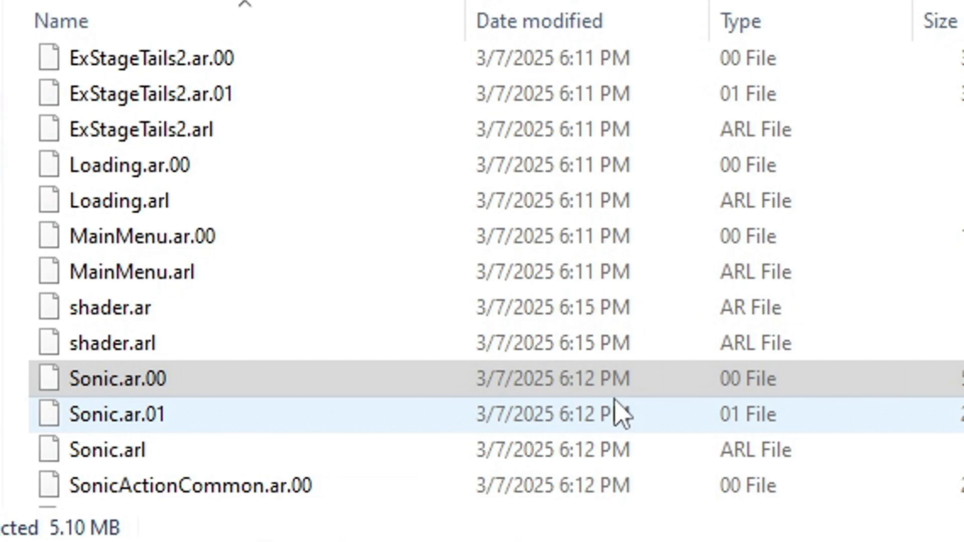
pyautogui.click(251, 387)
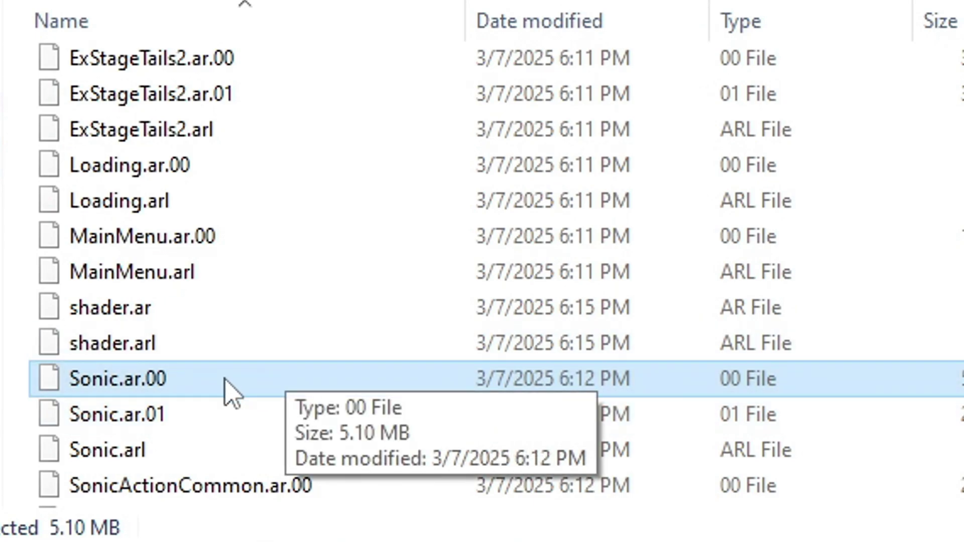
pyautogui.moveTo(222, 393); pyautogui.dragTo(471, 253)
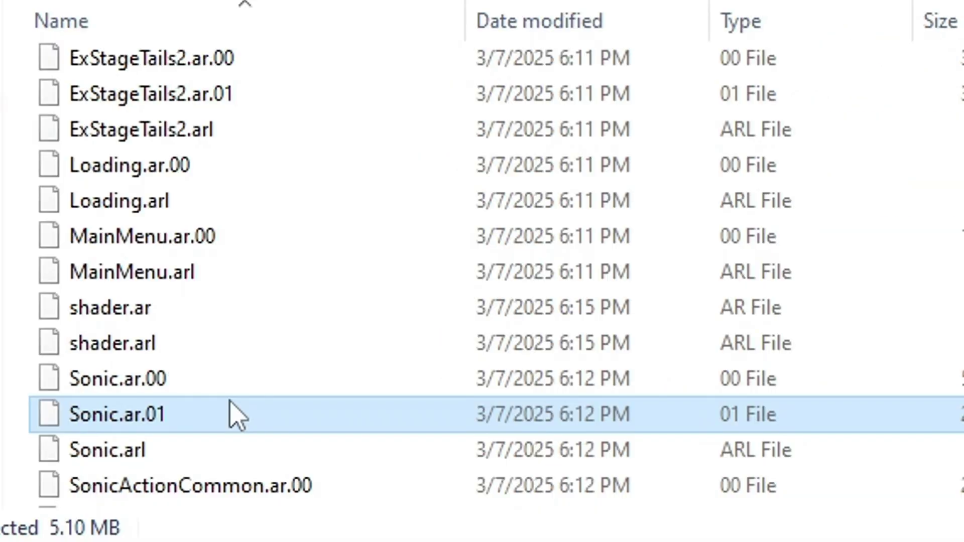
# Step: Unpack Sonic.ar.01 with HedgeArcPack.exe, then browse the newly extracted Sonic folder
pyautogui.click(135, 413)
pyautogui.moveTo(135, 413); pyautogui.dragTo(543, 258)
pyautogui.scroll(20, 146, 442)
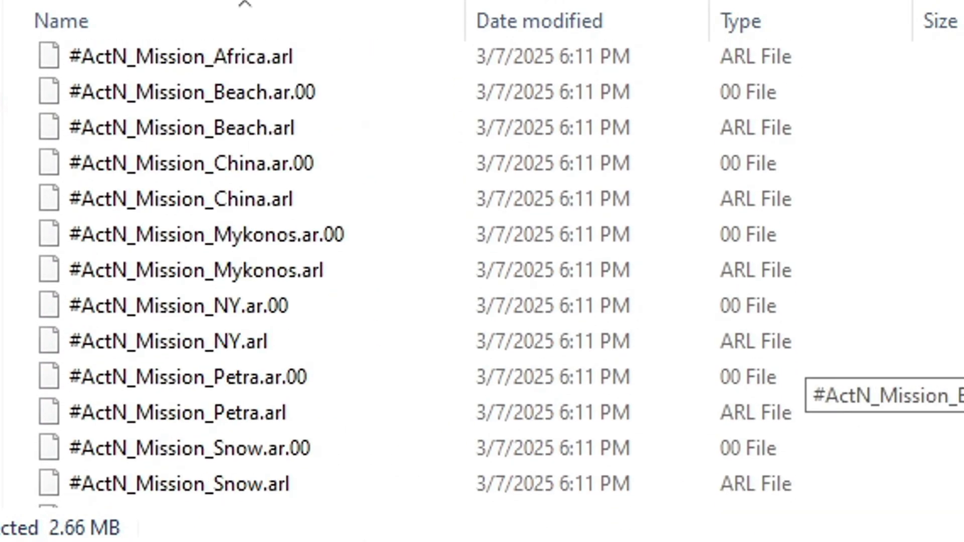
pyautogui.doubleClick(144, 428)
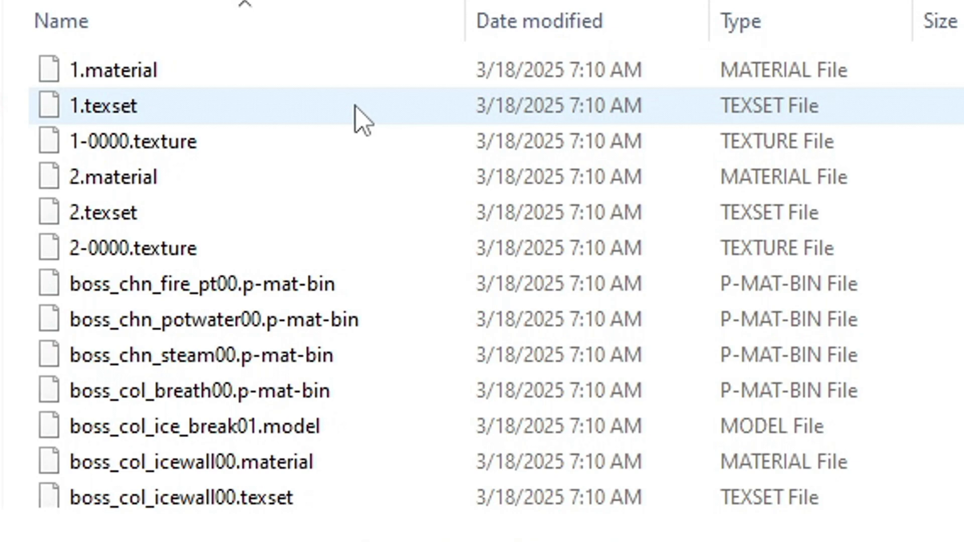
pyautogui.scroll(-10, 359, 118)
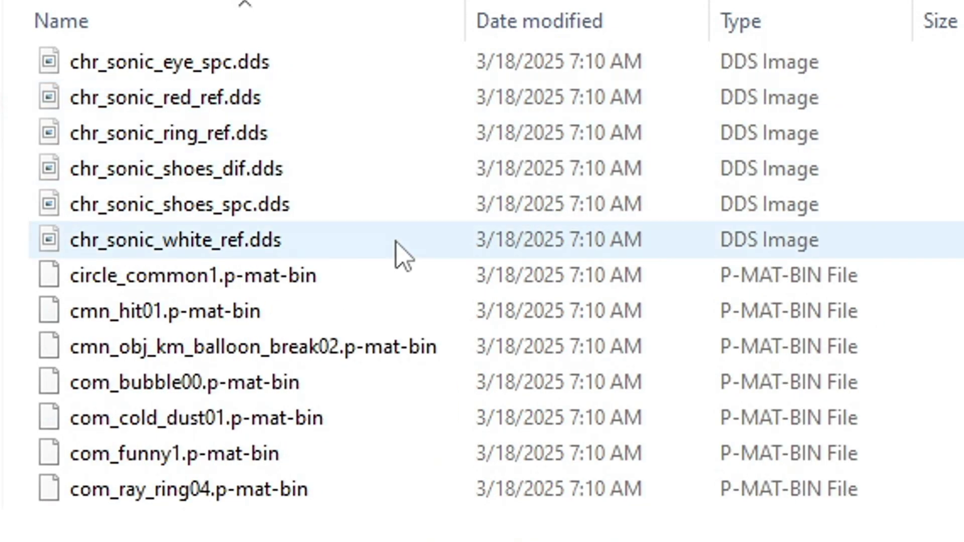
pyautogui.scroll(3, 398, 236)
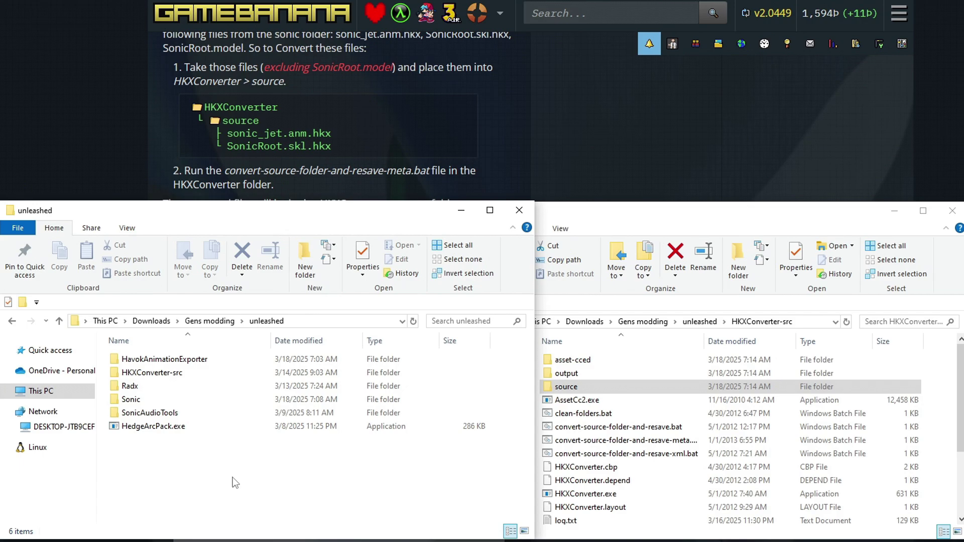
# Step: Open the extracted Sonic folder and locate the HKX files in its listing
pyautogui.doubleClick(160, 402)
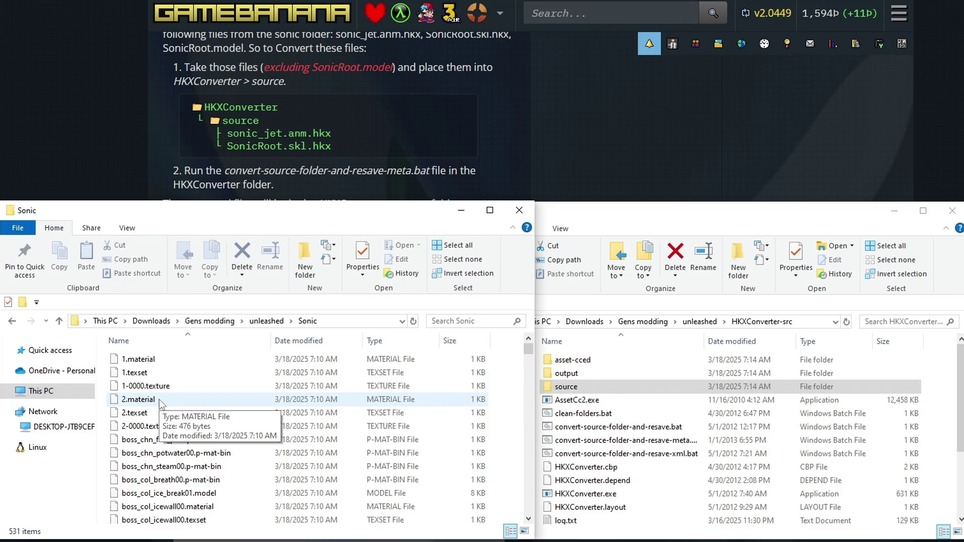
pyautogui.scroll(-15, 160, 401)
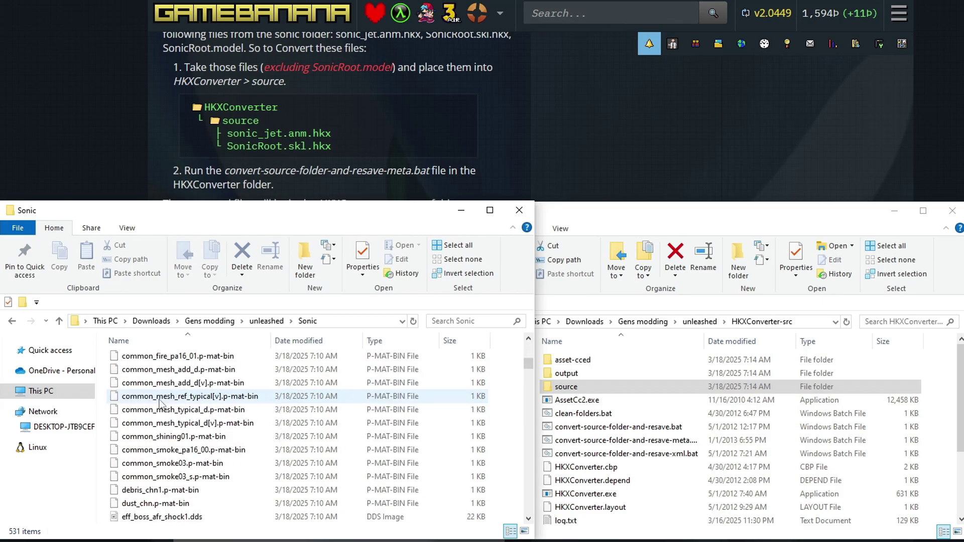
pyautogui.scroll(-20, 161, 401)
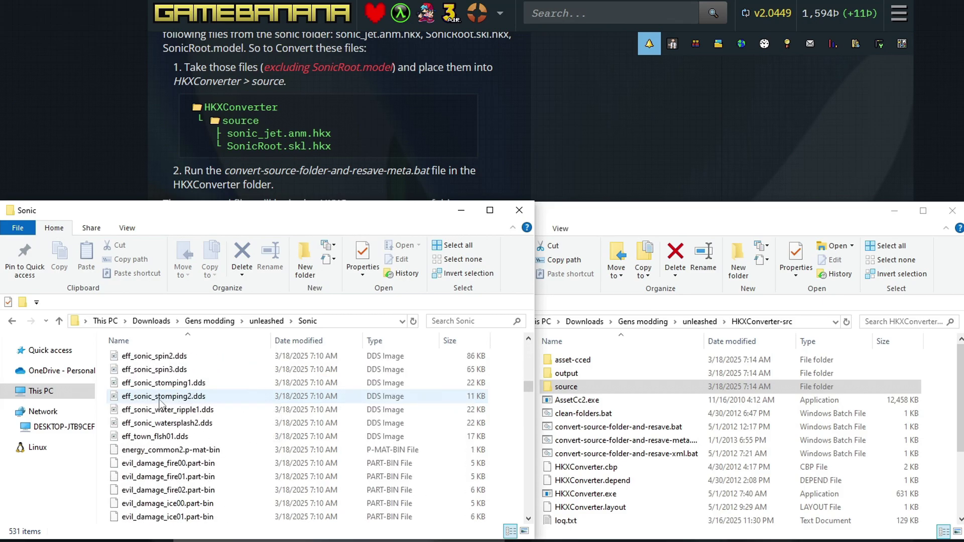
pyautogui.moveTo(528, 387); pyautogui.dragTo(529, 421)
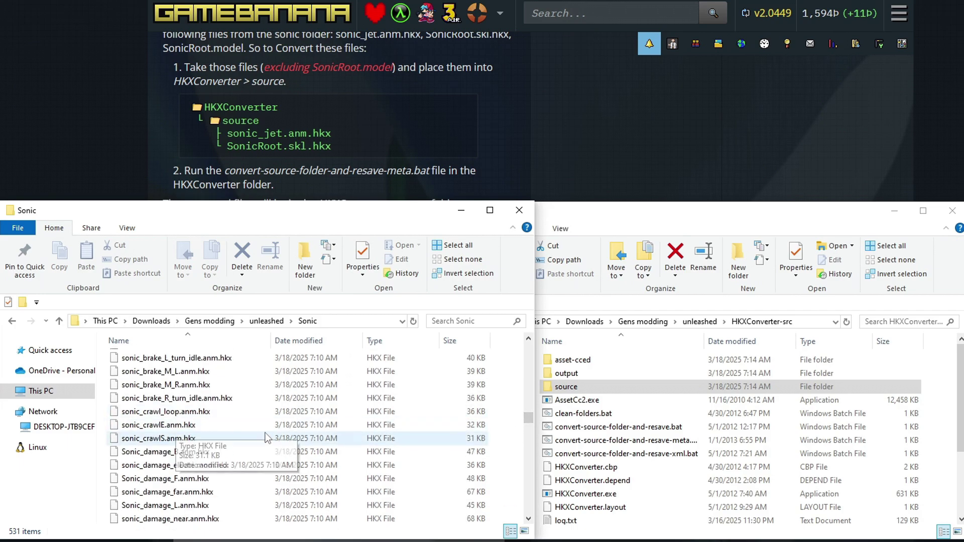
pyautogui.scroll(-4, 201, 412)
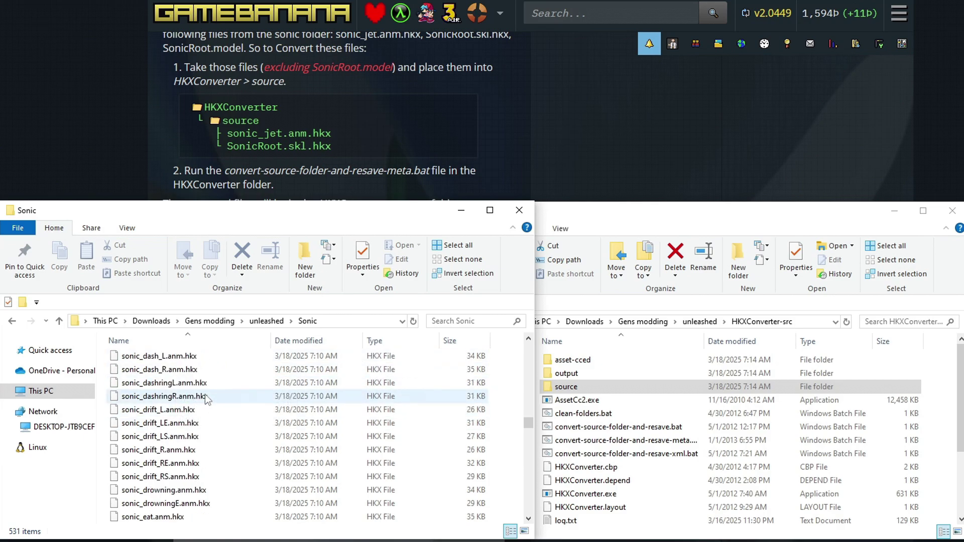
pyautogui.scroll(-8, 199, 400)
pyautogui.scroll(-10, 206, 400)
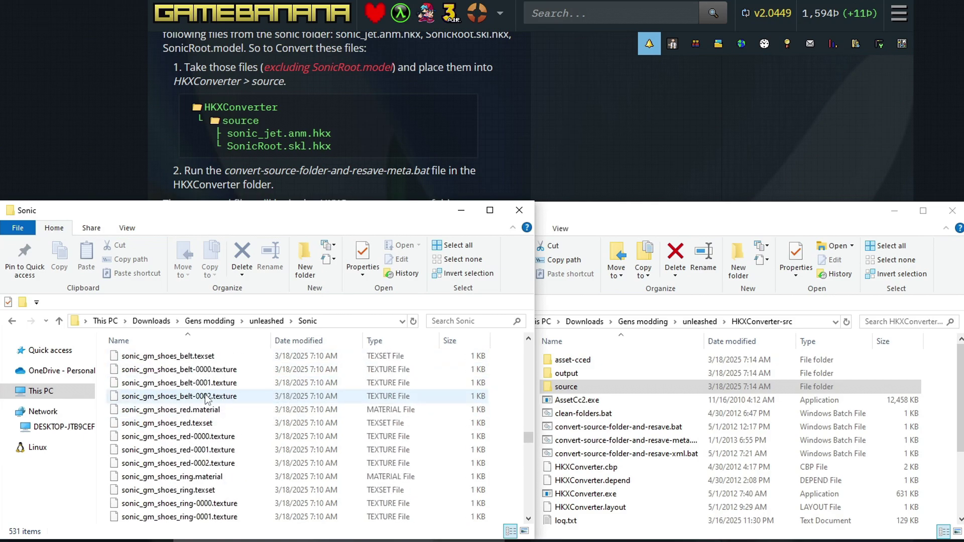
pyautogui.scroll(-10, 206, 398)
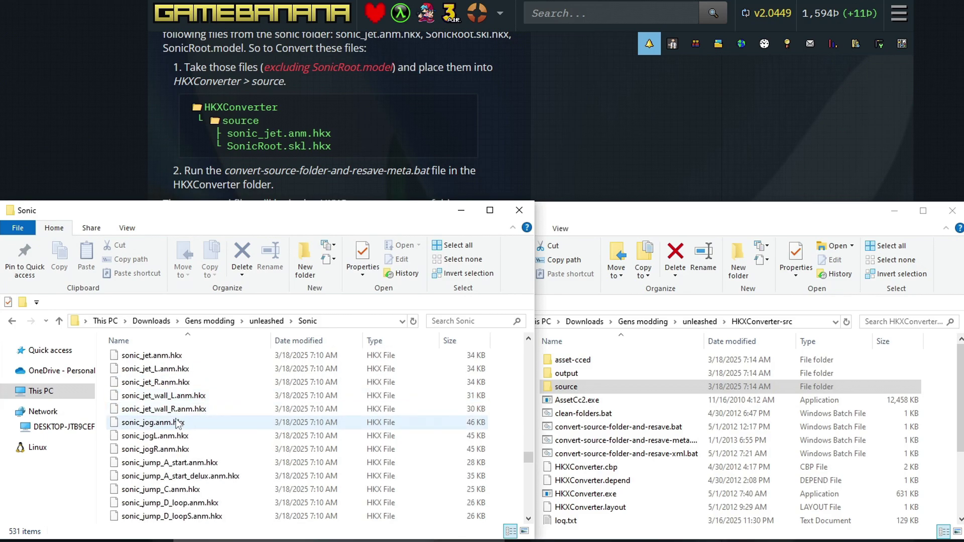
pyautogui.scroll(1, 204, 384)
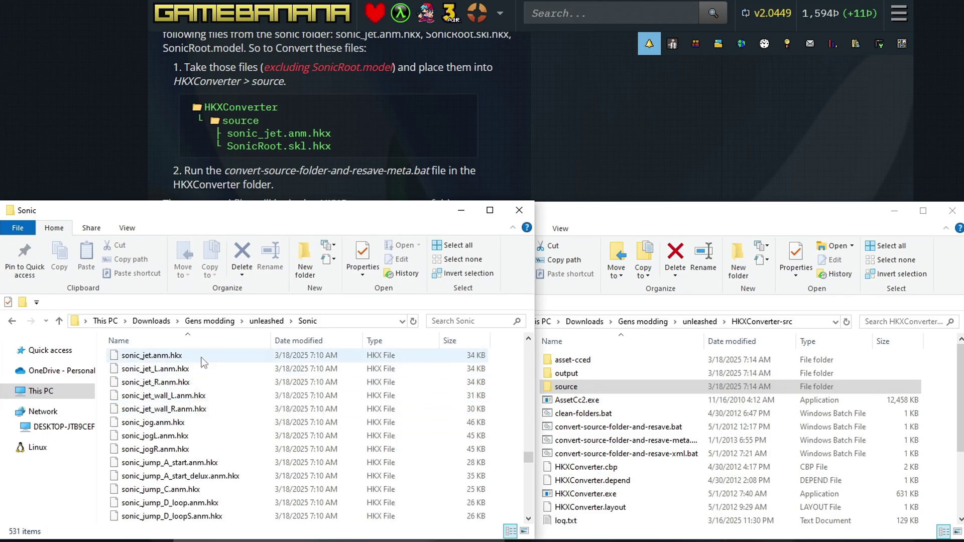
# Step: Move sonic_jet.anm.hkx and SonicRoot.skl.hkx into HKXConverter-src's source folder
pyautogui.click(203, 358)
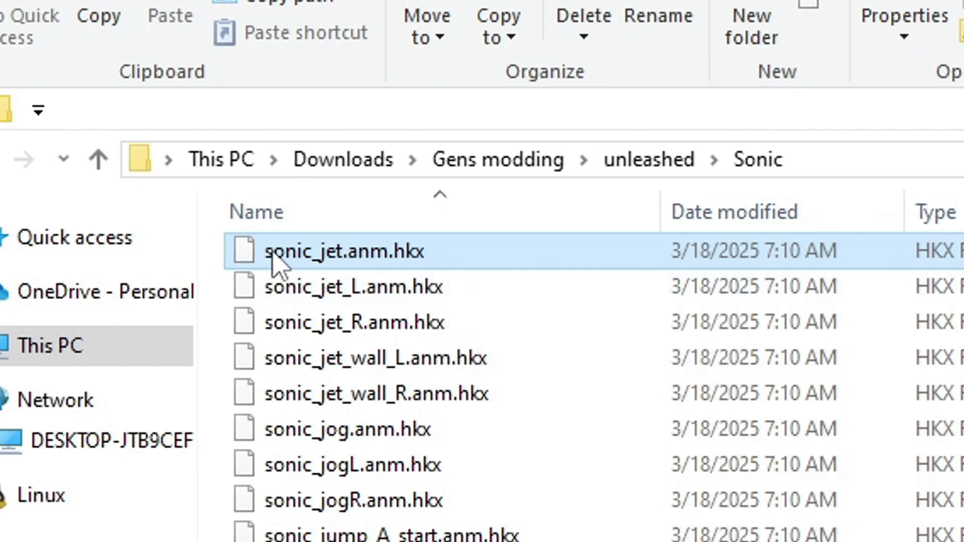
pyautogui.moveTo(306, 260); pyautogui.dragTo(487, 258)
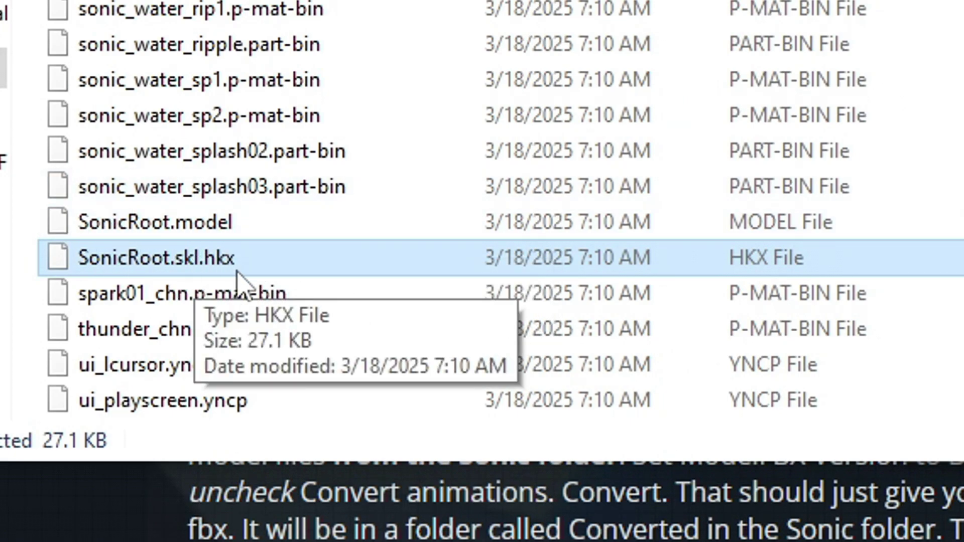
pyautogui.moveTo(232, 271); pyautogui.dragTo(431, 254)
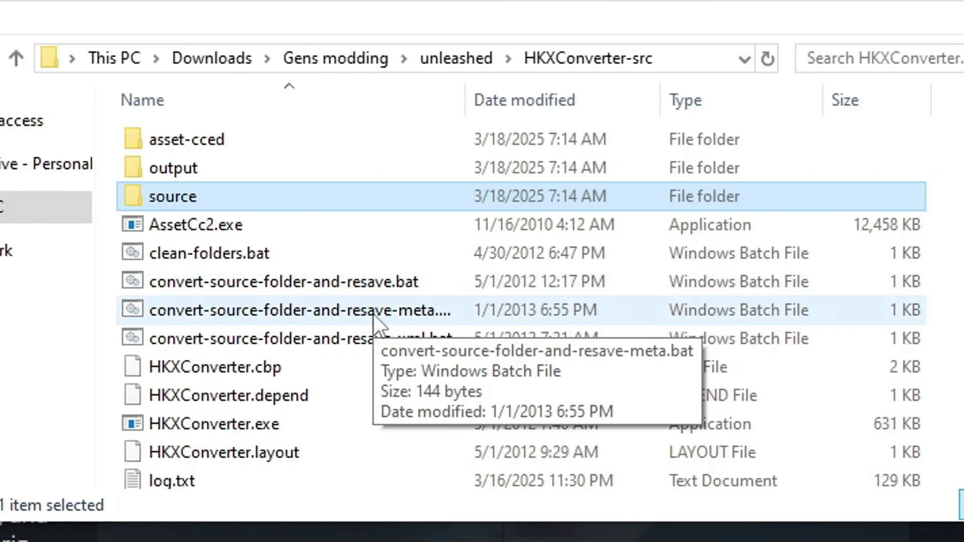
# Step: Run convert-source-folder-and-resave-meta.bat and move SonicRoot.model into the output folder
pyautogui.click(374, 315)
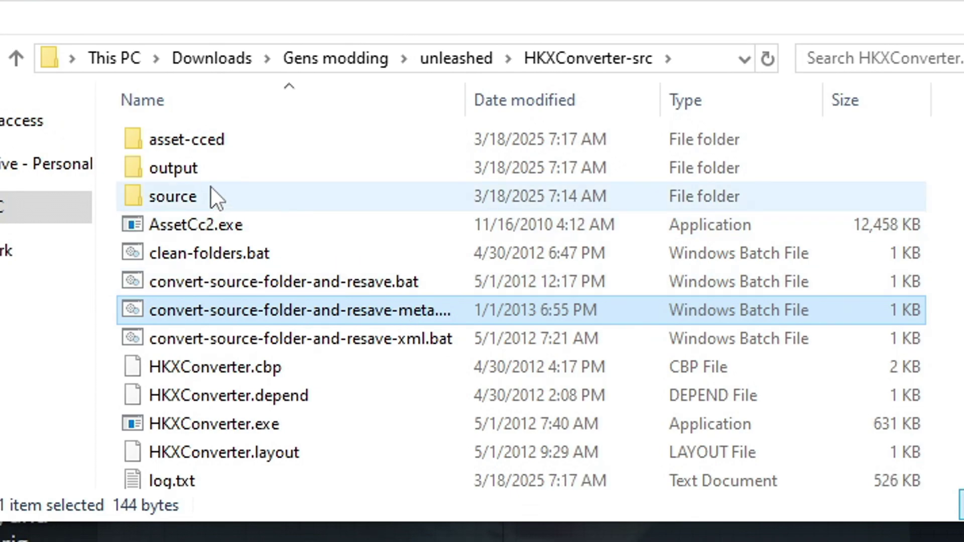
pyautogui.doubleClick(219, 171)
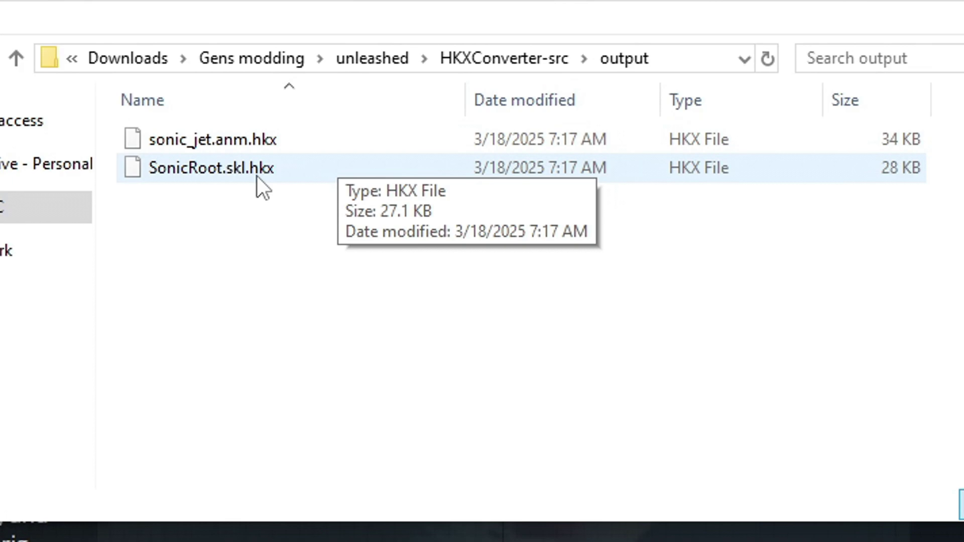
pyautogui.press('BackSpace')
pyautogui.doubleClick(239, 140)
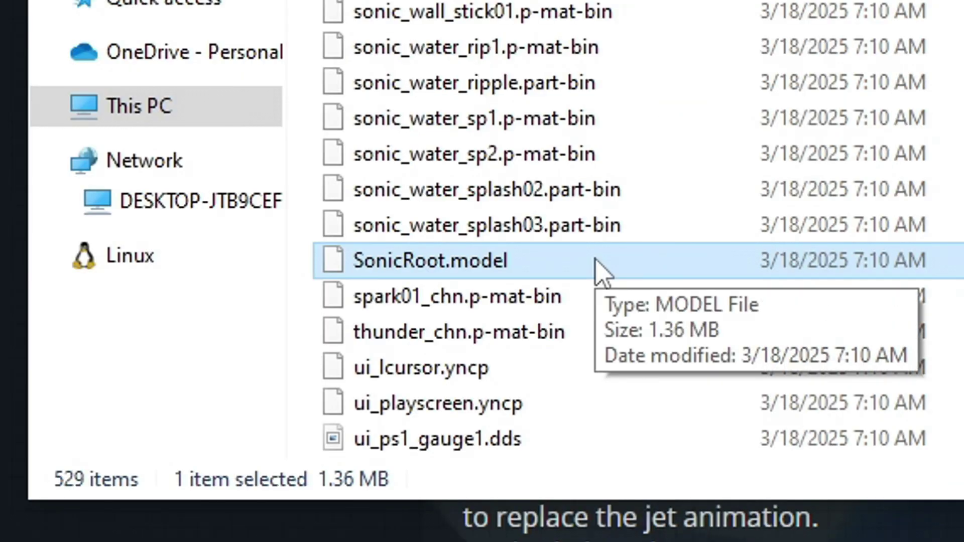
pyautogui.moveTo(484, 273); pyautogui.dragTo(963, 248)
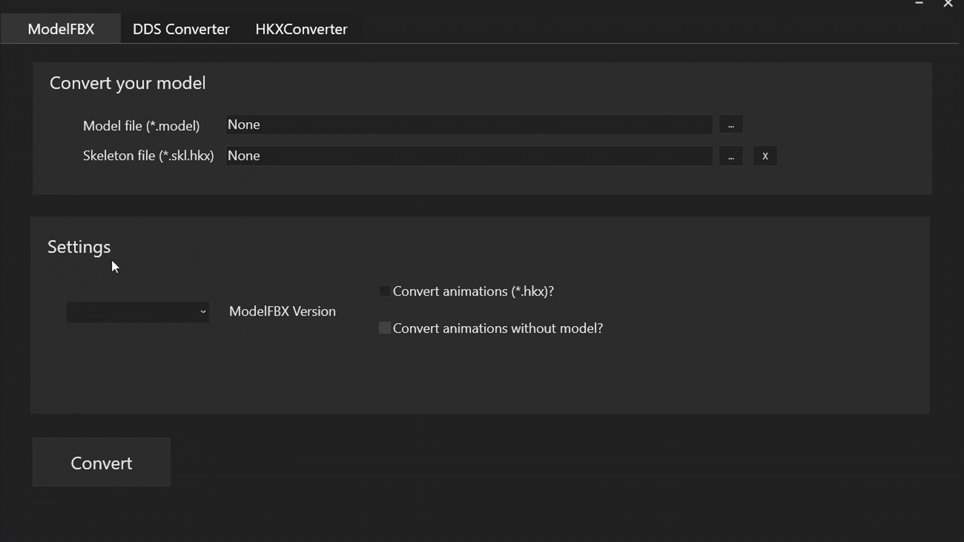
# Step: Set ModelFBX version to Default, enable animation conversion, and choose SonicRoot.model as the model
pyautogui.click(172, 319)
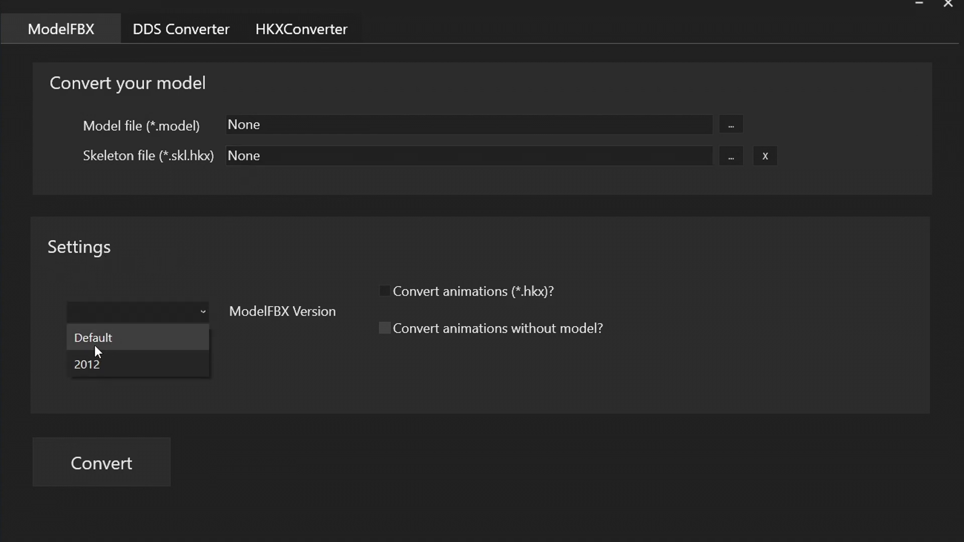
pyautogui.click(184, 342)
pyautogui.click(397, 295)
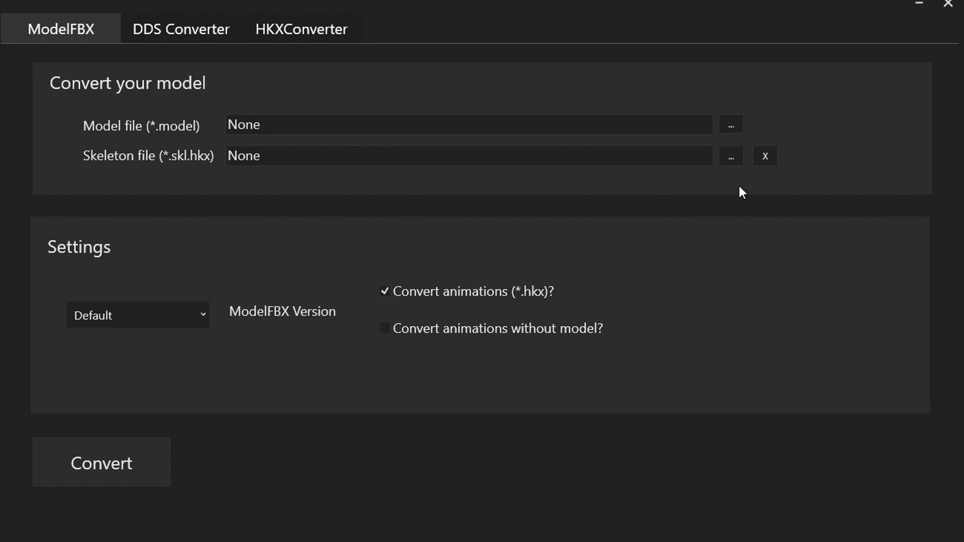
pyautogui.click(733, 117)
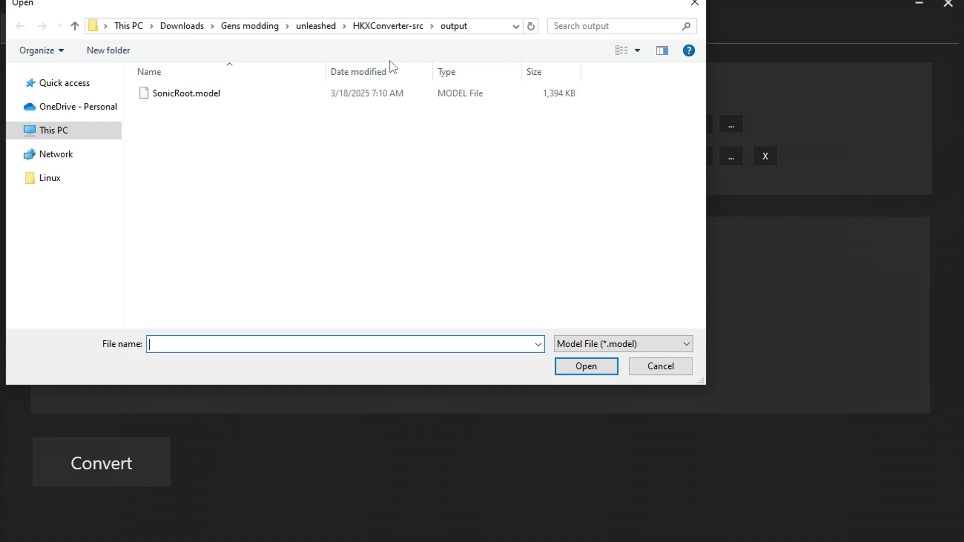
pyautogui.click(278, 97)
pyautogui.click(610, 365)
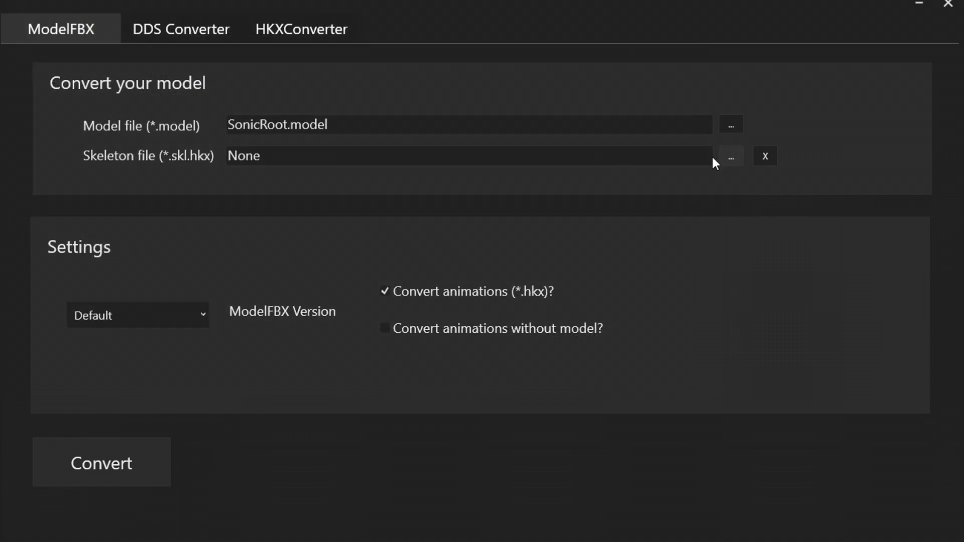
# Step: Set SonicRoot.skl.hkx as the skeleton and run the conversion to FBX
pyautogui.click(731, 157)
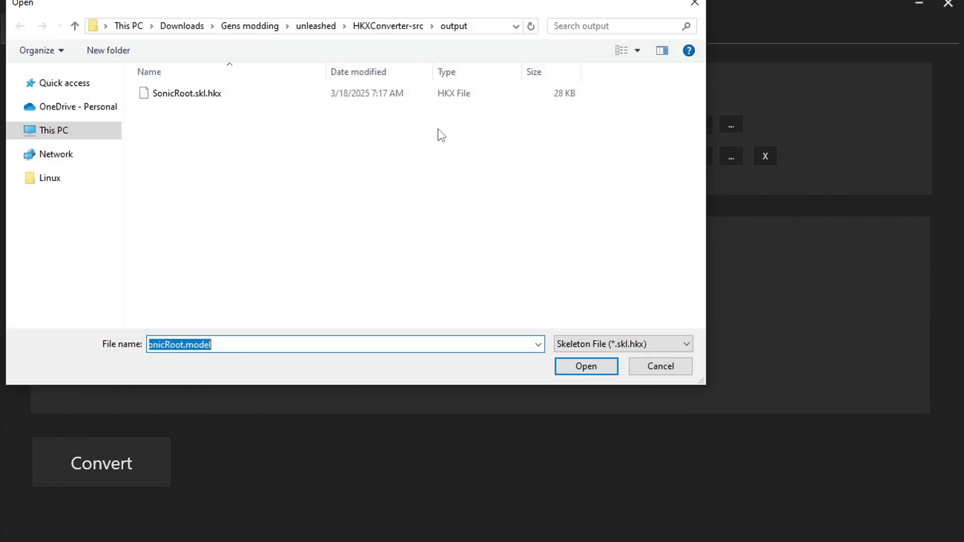
pyautogui.click(227, 99)
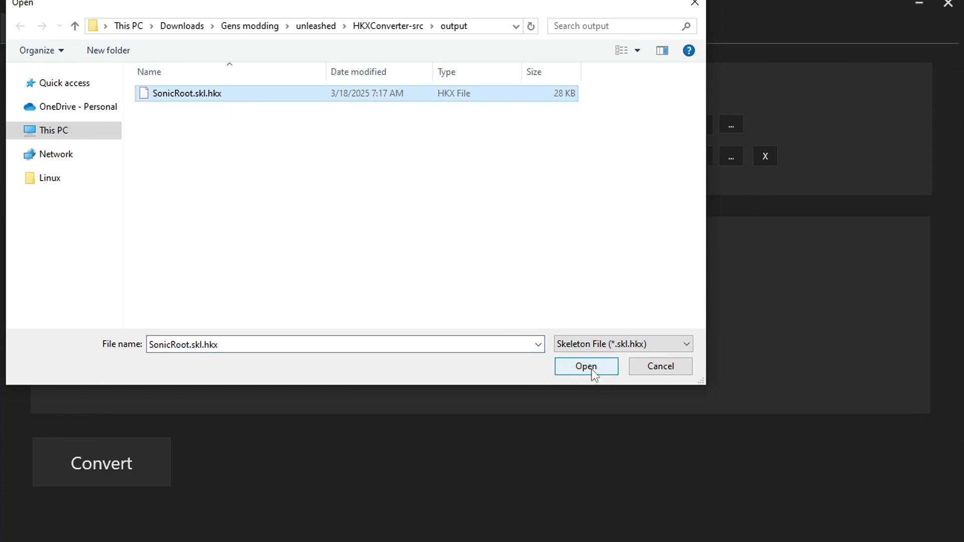
pyautogui.click(592, 369)
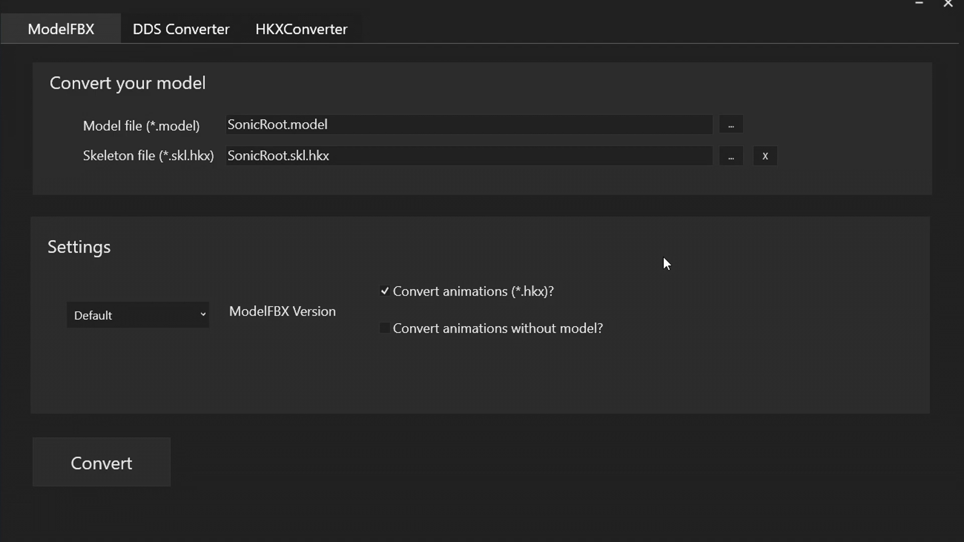
pyautogui.click(141, 473)
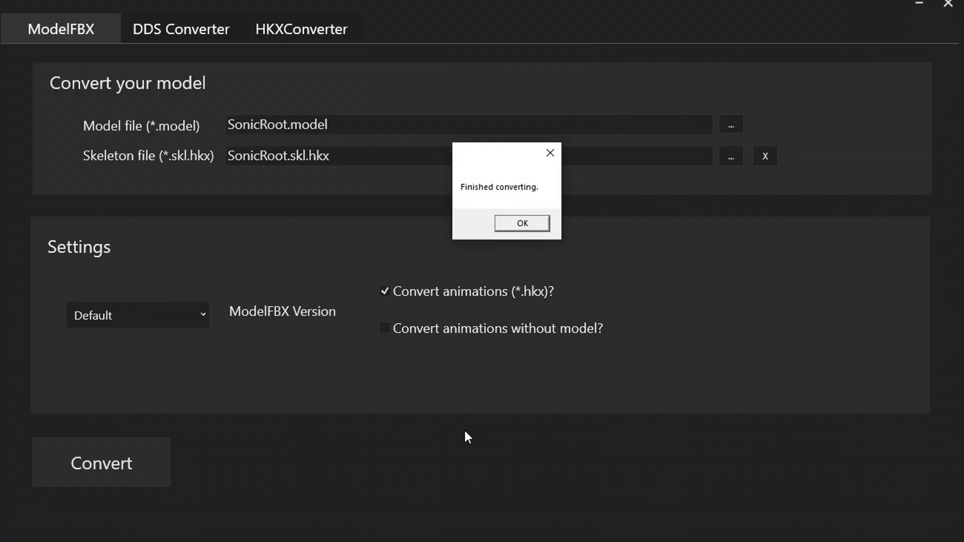
pyautogui.click(517, 224)
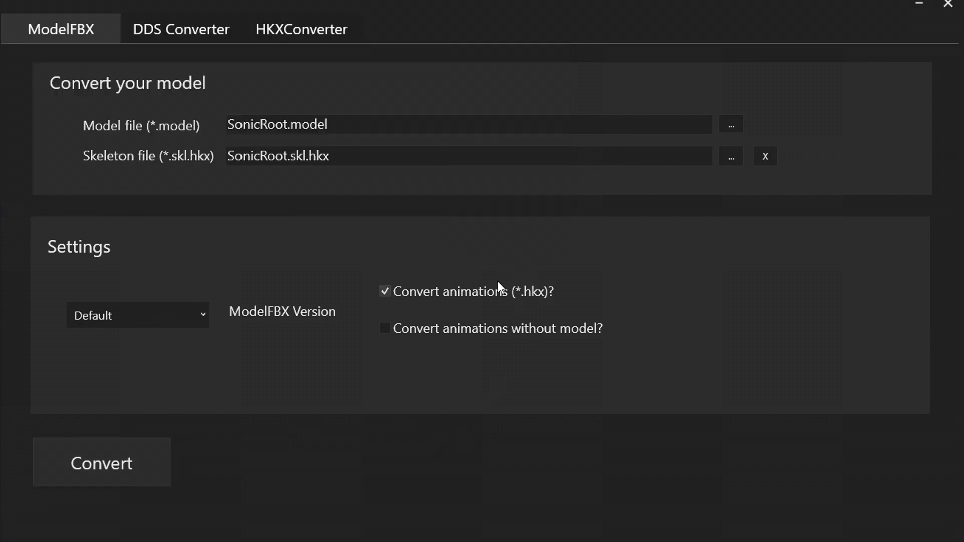
# Step: Open sonic_jet.anm.hkx.fbx from the output folder's Converted subfolder to preview it
pyautogui.hotkey('alt', 'Tab')
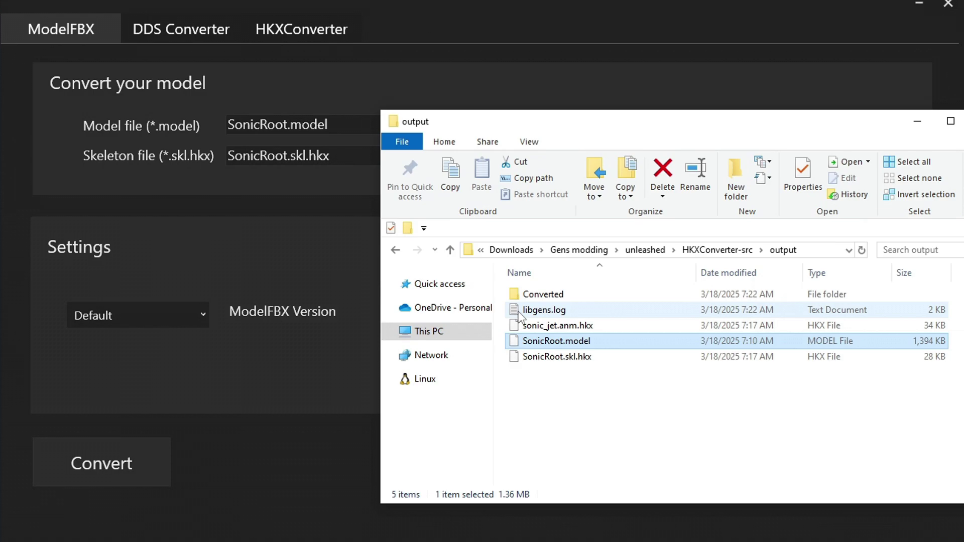
pyautogui.click(568, 297)
pyautogui.doubleClick(568, 296)
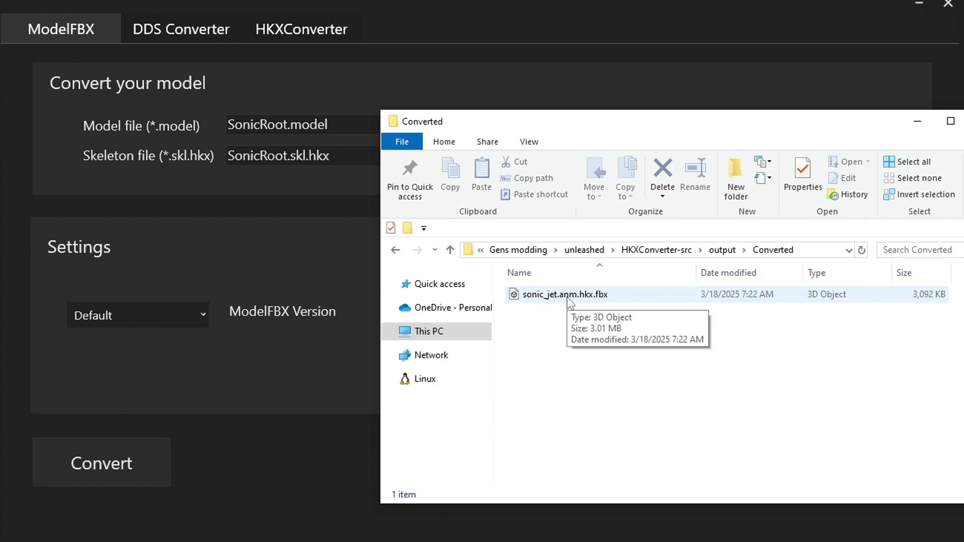
pyautogui.doubleClick(567, 296)
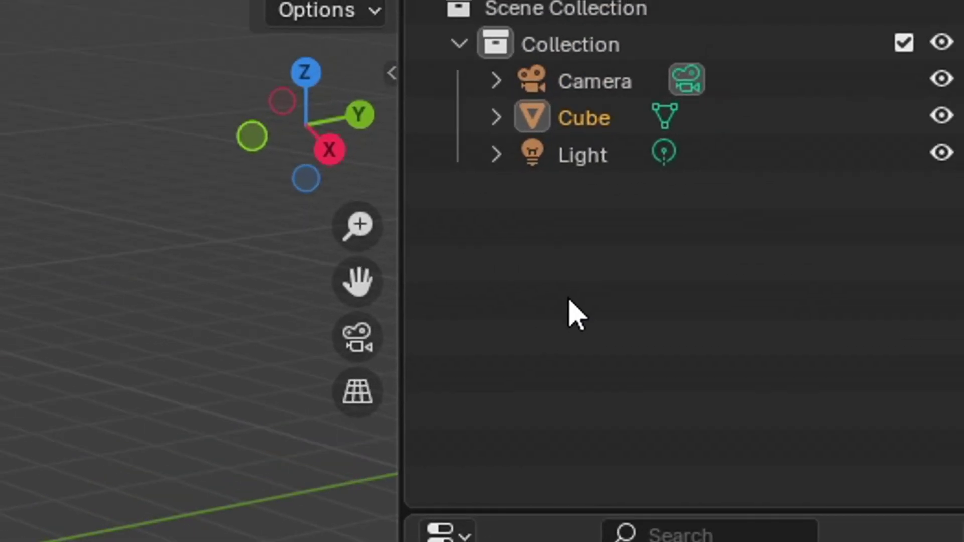
# Step: Box-select the default Camera, Cube and Light in the Outliner
pyautogui.moveTo(571, 198); pyautogui.dragTo(550, 48)
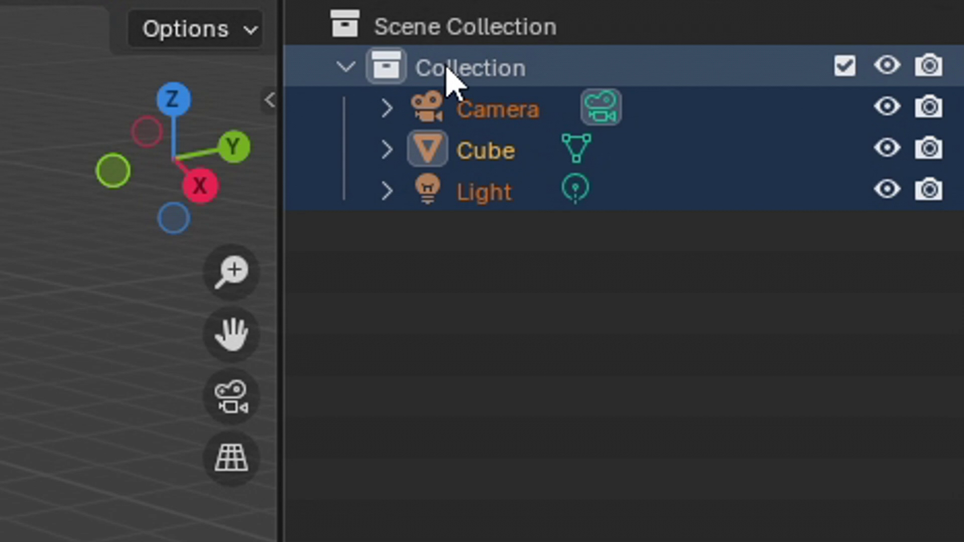
# Step: Delete the default objects and import sonic_jet.anm.hkx.fbx through File > Import > FBX
pyautogui.press('x')
pyautogui.click(39, 32)
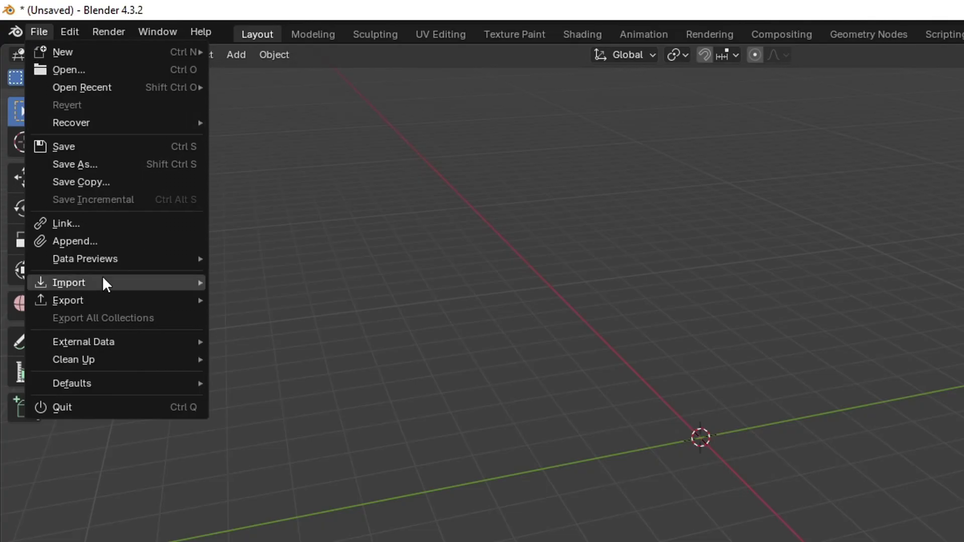
pyautogui.moveTo(100, 286)
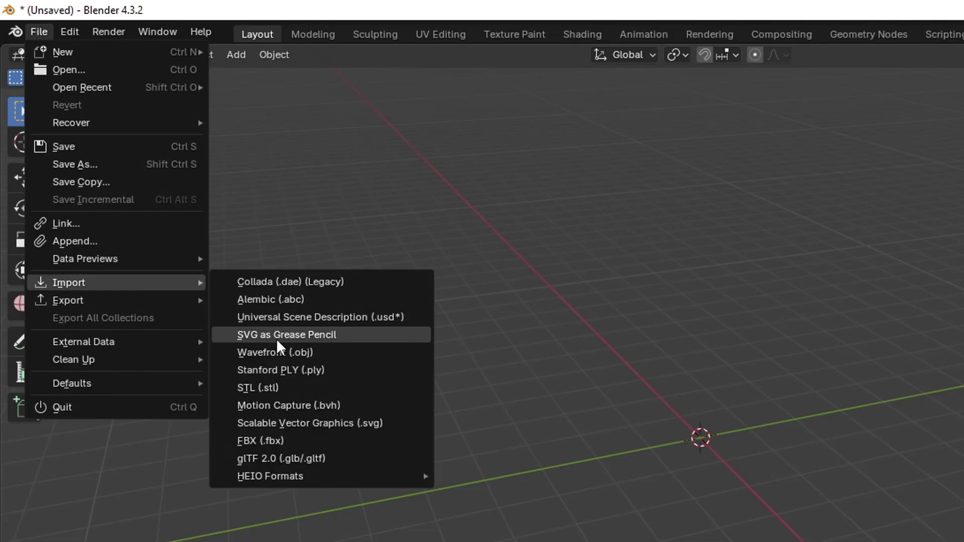
pyautogui.click(279, 440)
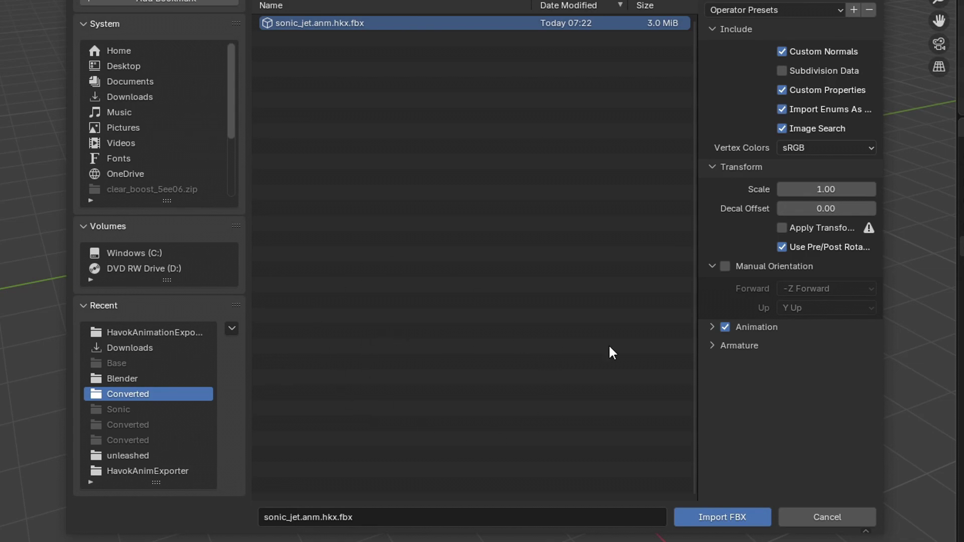
pyautogui.click(711, 347)
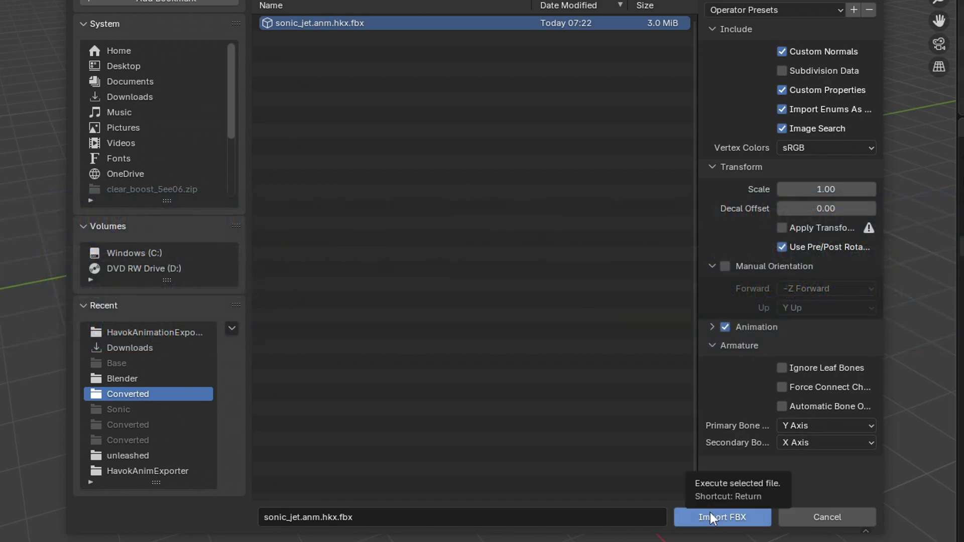
pyautogui.click(710, 514)
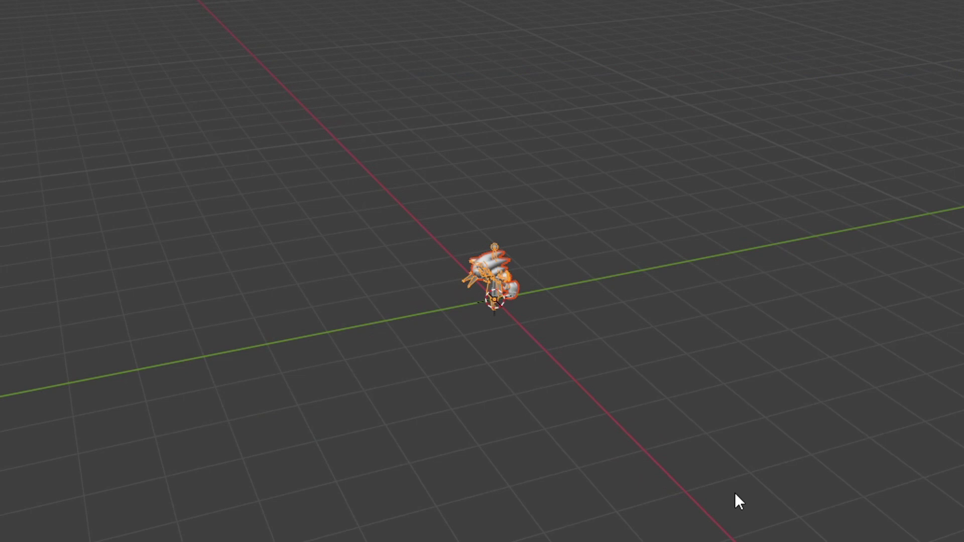
# Step: Switch to the Animation workspace and scrub through the imported animation
pyautogui.scroll(3, 568, 253)
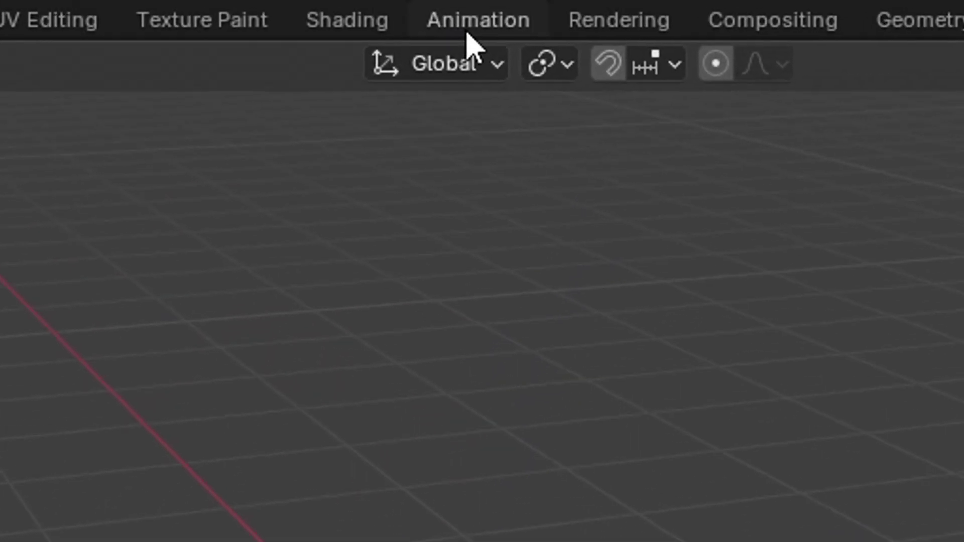
pyautogui.click(469, 39)
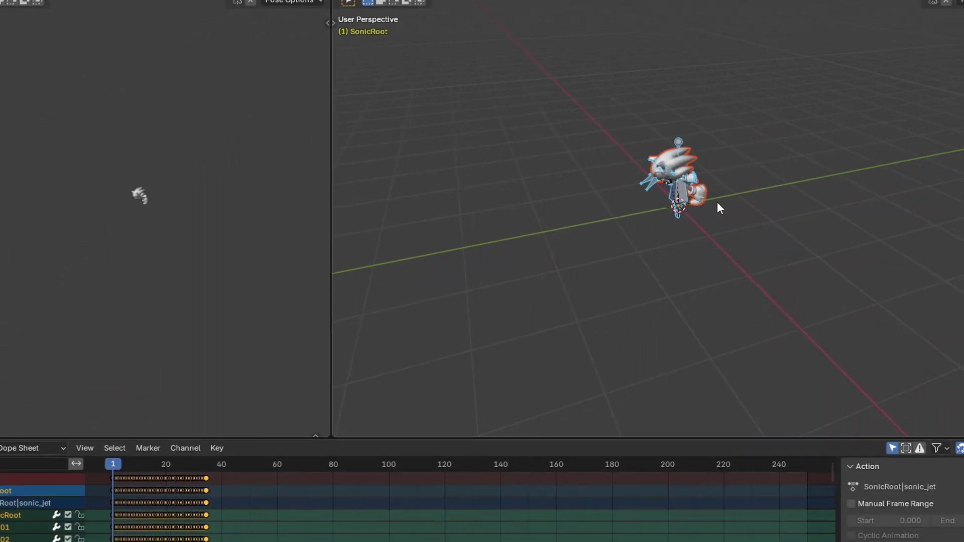
pyautogui.scroll(3, 717, 207)
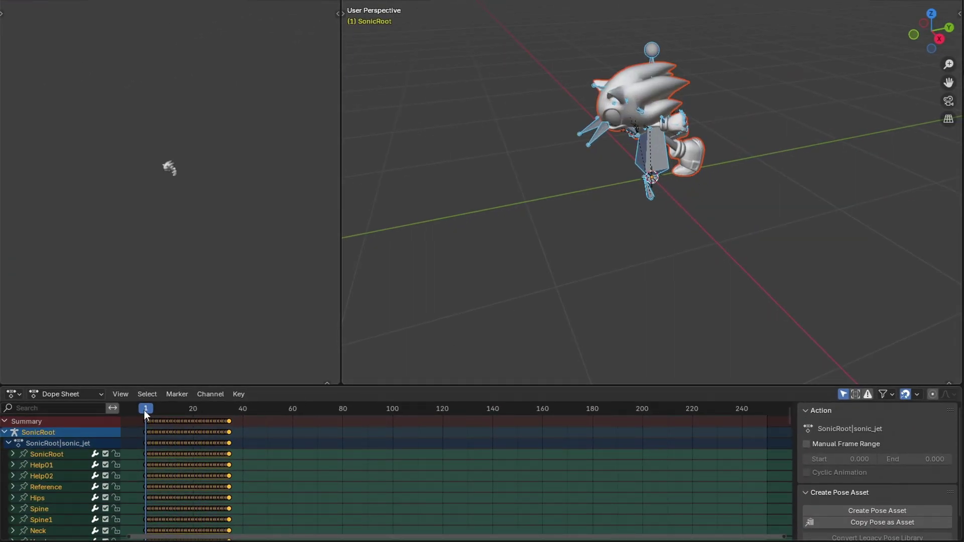
pyautogui.moveTo(144, 411); pyautogui.dragTo(212, 426)
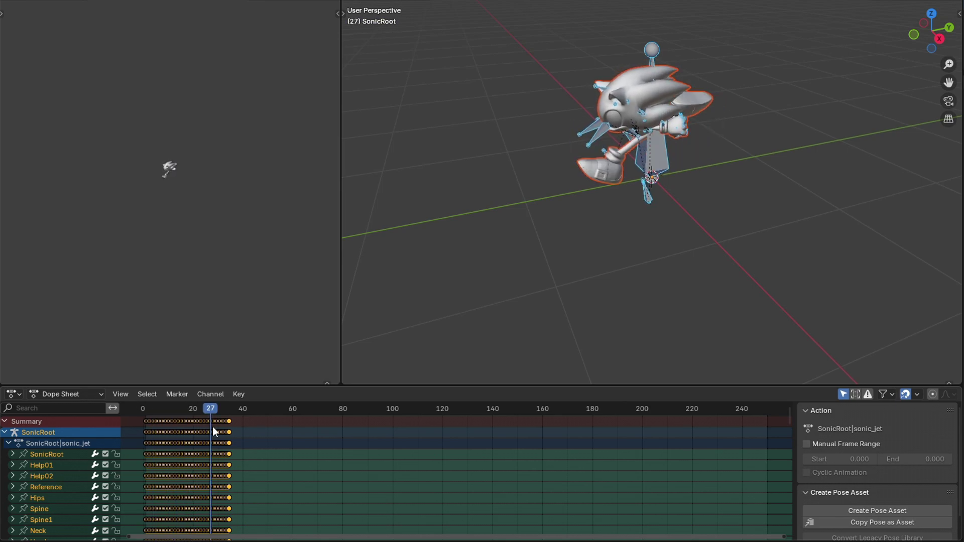
# Step: Change the bottom editor to Timeline, check the last key at frame 34, return to frame 1
pyautogui.click(12, 394)
pyautogui.click(195, 446)
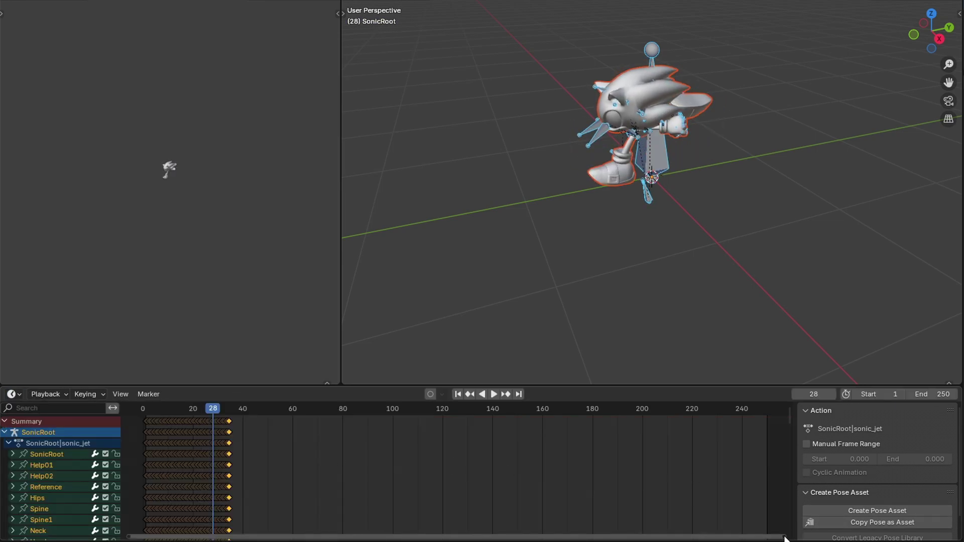
pyautogui.moveTo(786, 536); pyautogui.dragTo(277, 520)
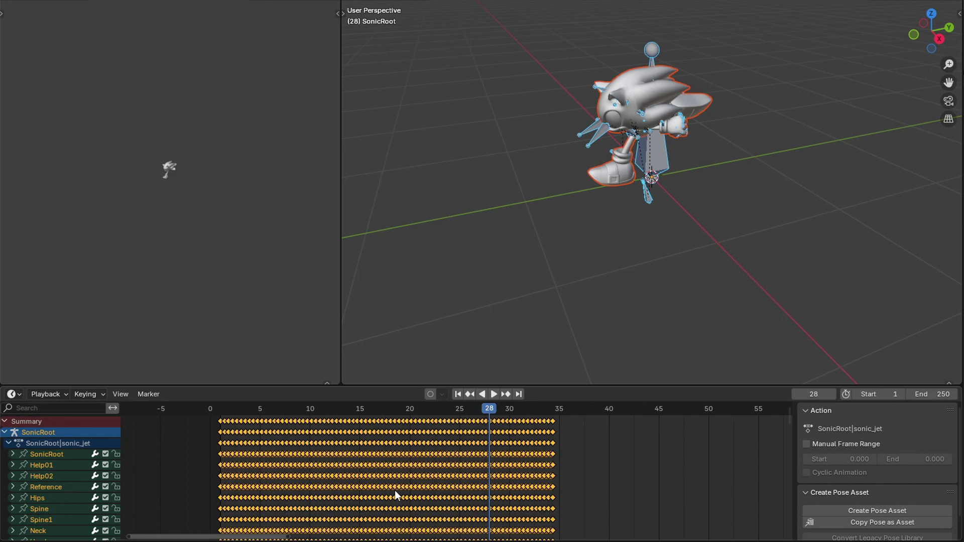
pyautogui.moveTo(473, 411); pyautogui.dragTo(554, 423)
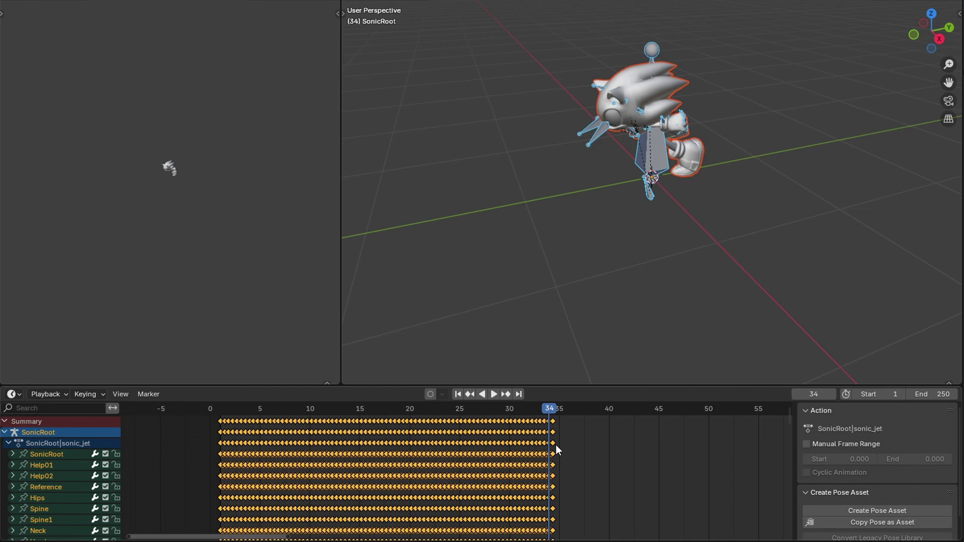
pyautogui.scroll(-4, 565, 456)
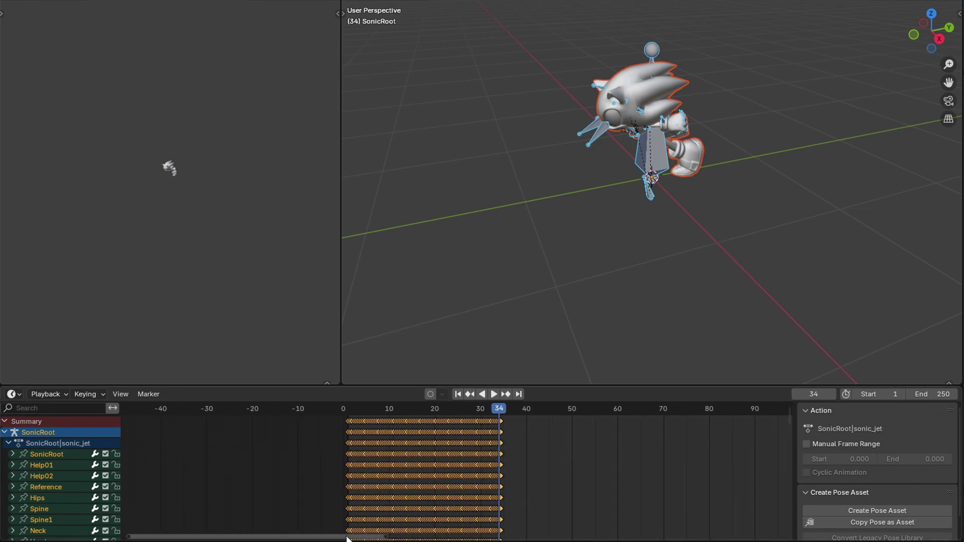
pyautogui.moveTo(346, 539); pyautogui.dragTo(442, 507)
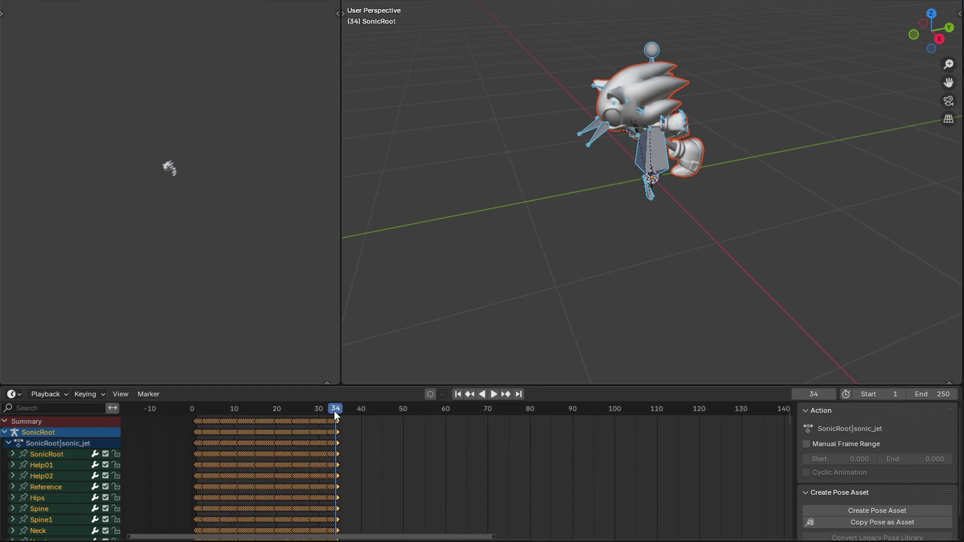
pyautogui.moveTo(334, 410); pyautogui.dragTo(194, 430)
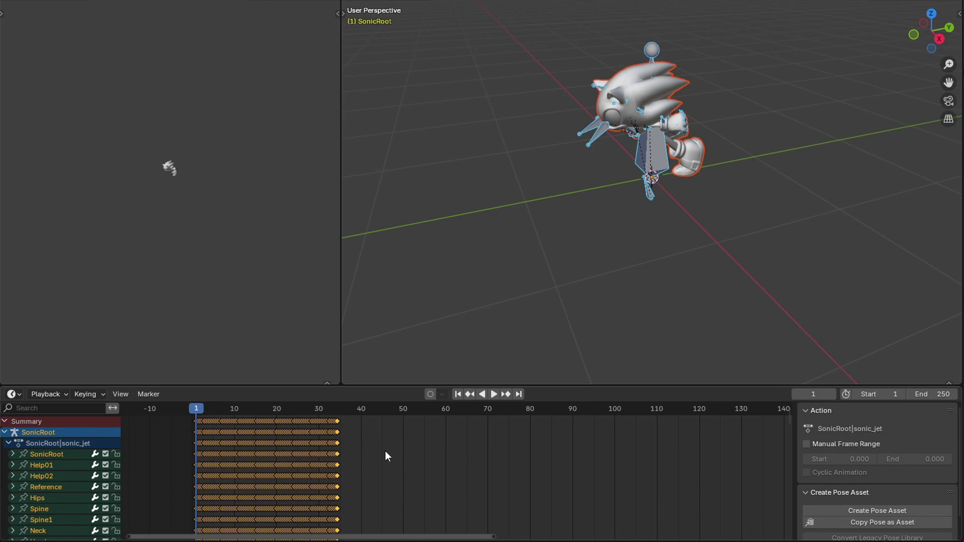
# Step: Scale the sonic_jet keyframes to end near frame 81, then snap them to nearest frames
pyautogui.press('s')
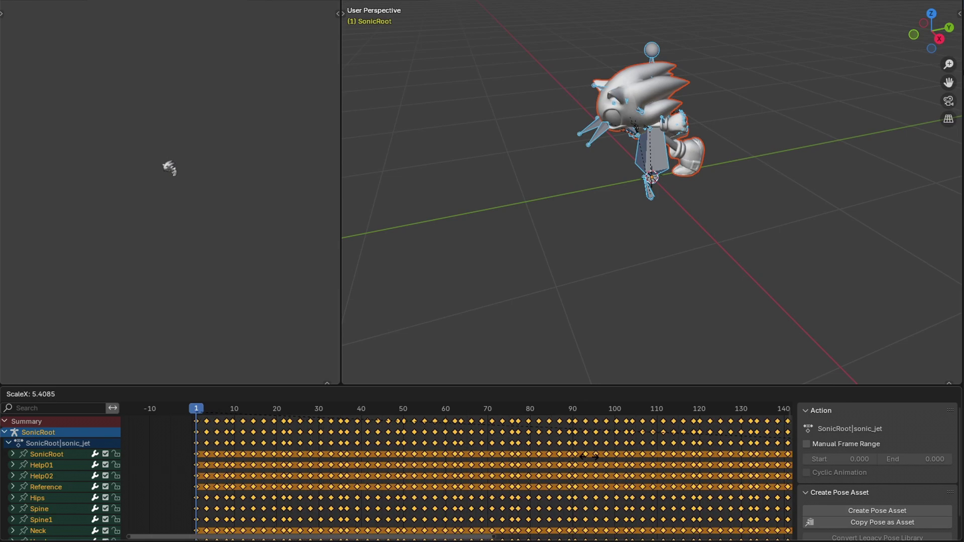
pyautogui.click(730, 457)
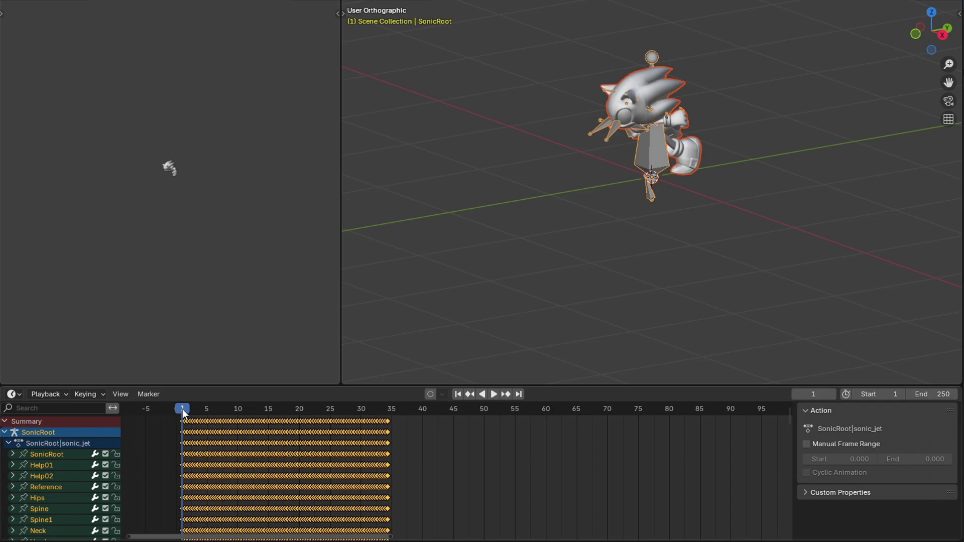
pyautogui.press('s')
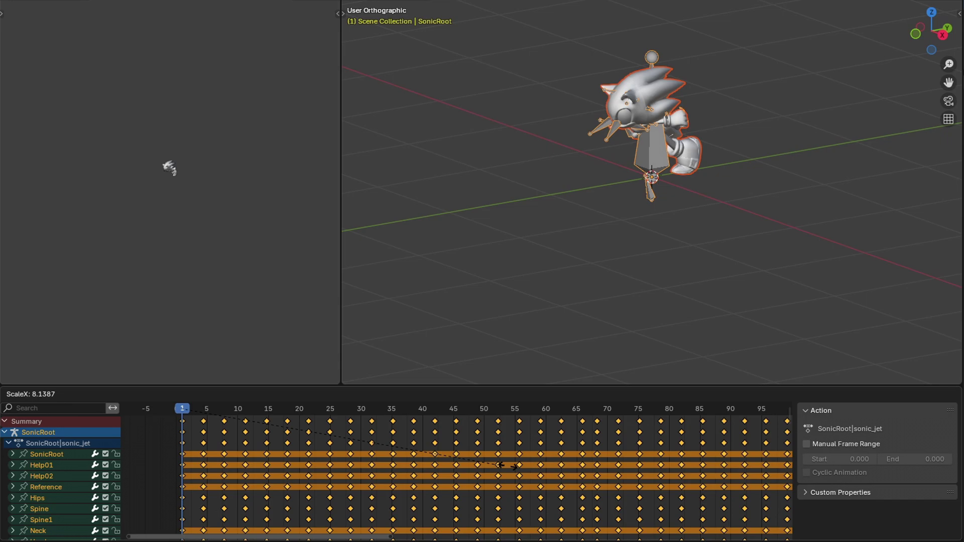
pyautogui.click(579, 476)
pyautogui.rightClick(262, 432)
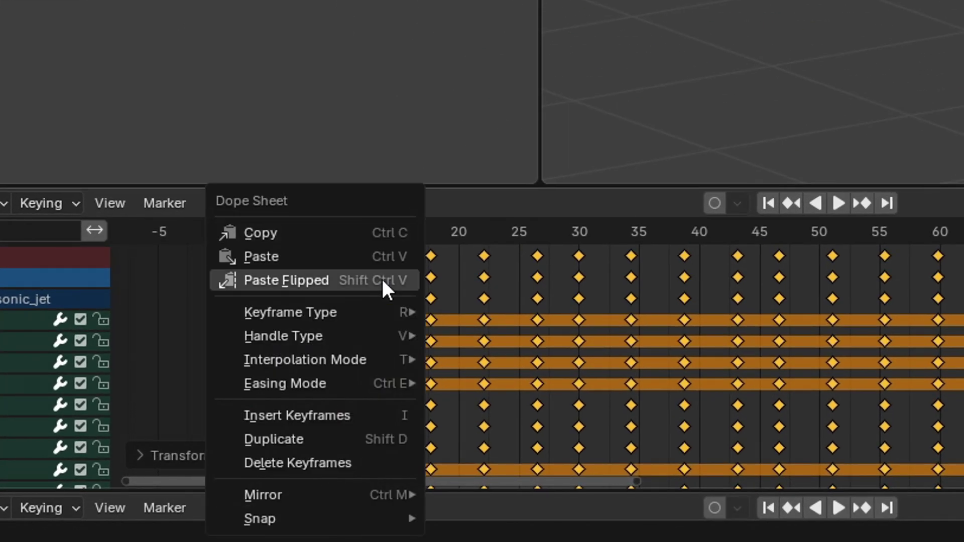
pyautogui.moveTo(243, 541)
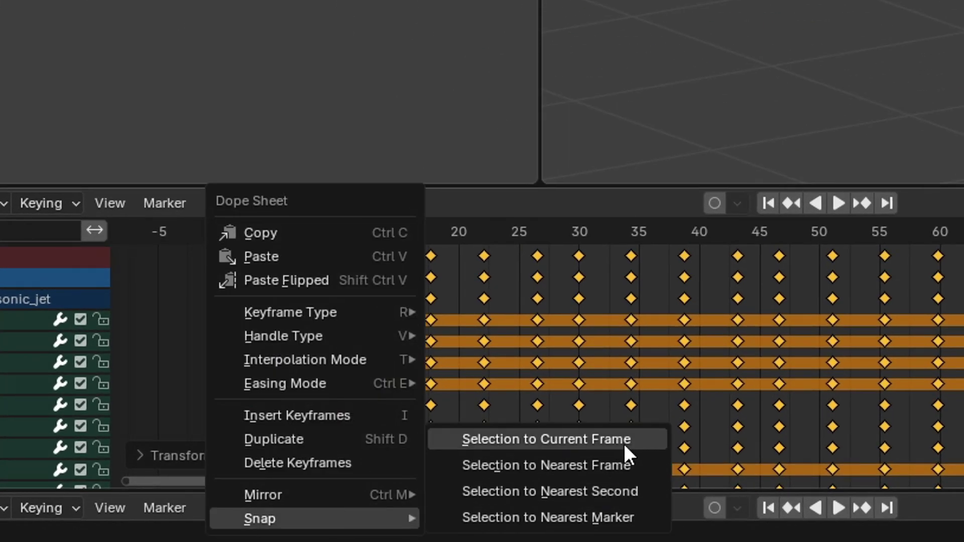
pyautogui.click(590, 470)
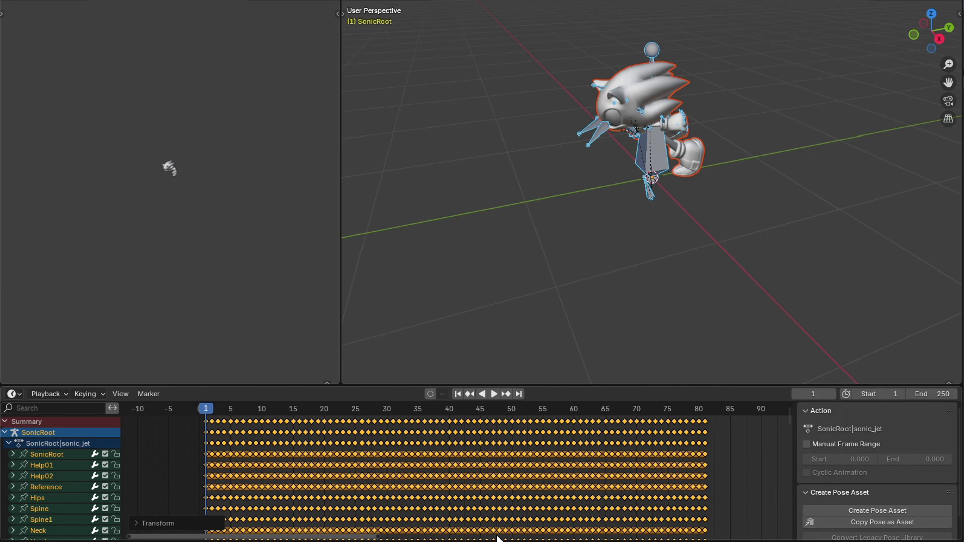
# Step: Play back the retimed sonic_jet loop from the side orthographic view, stopping on frame 1
pyautogui.press('space')
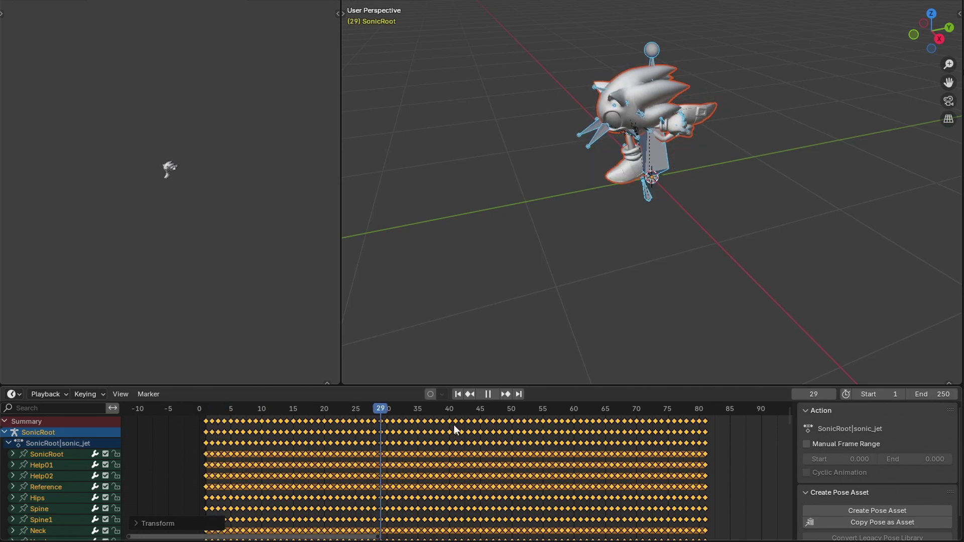
pyautogui.moveTo(635, 444); pyautogui.dragTo(263, 459)
pyautogui.press('space')
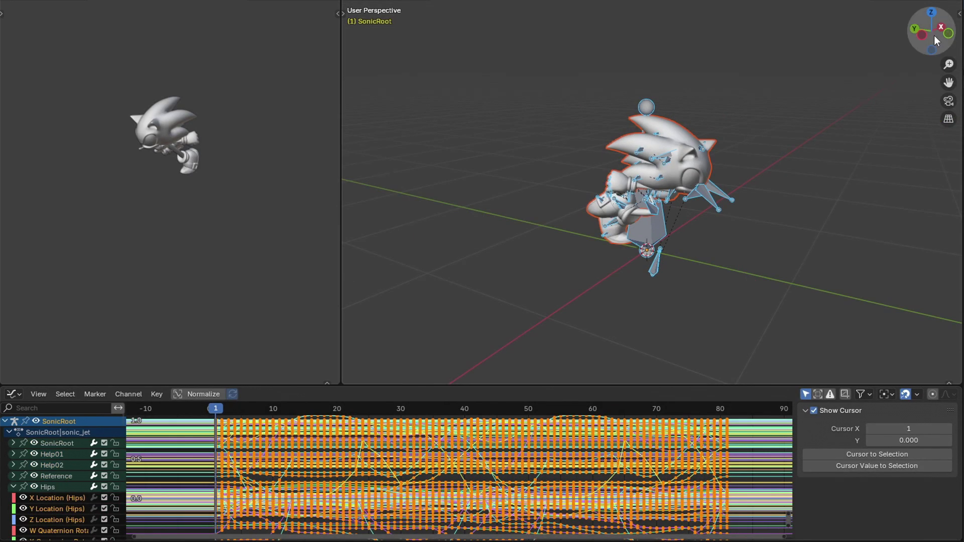
pyautogui.moveTo(932, 30); pyautogui.dragTo(879, 41)
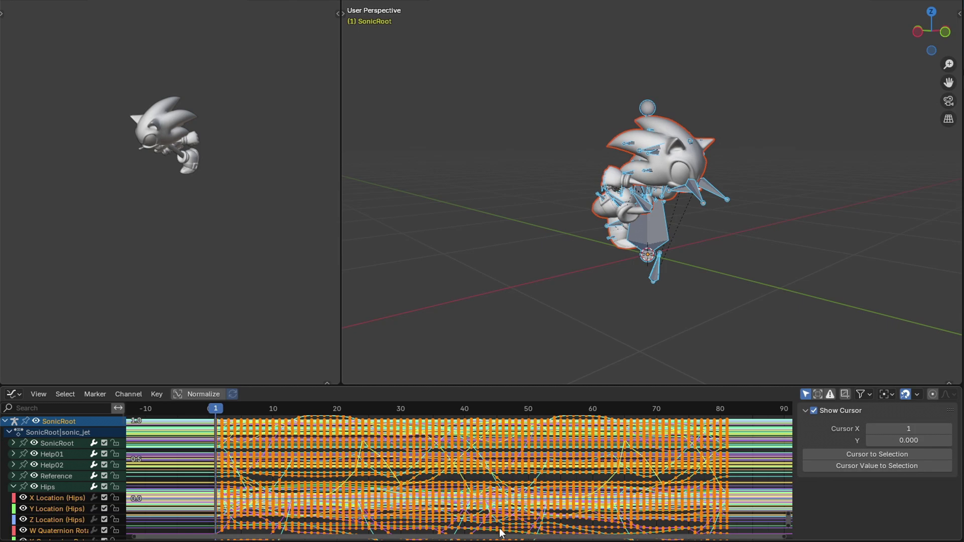
pyautogui.press('space')
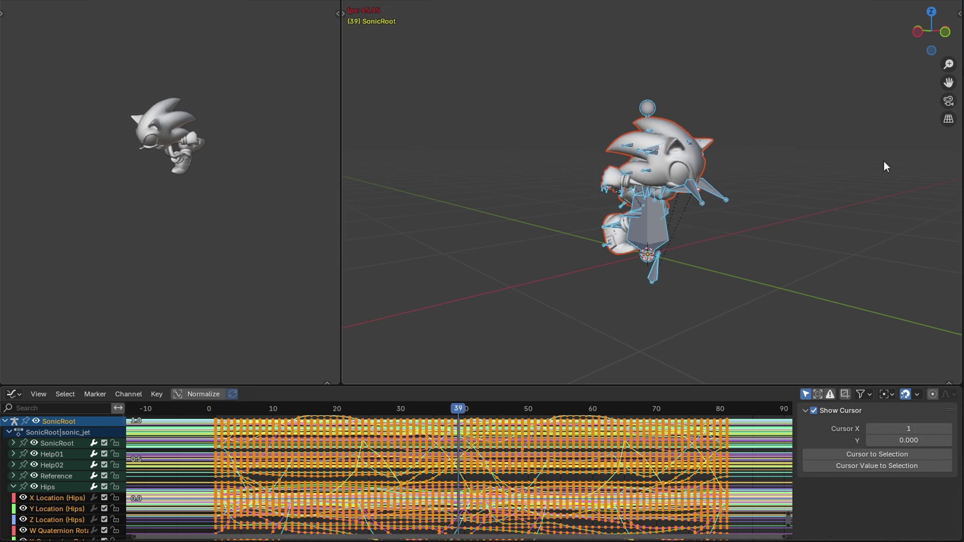
pyautogui.click(920, 36)
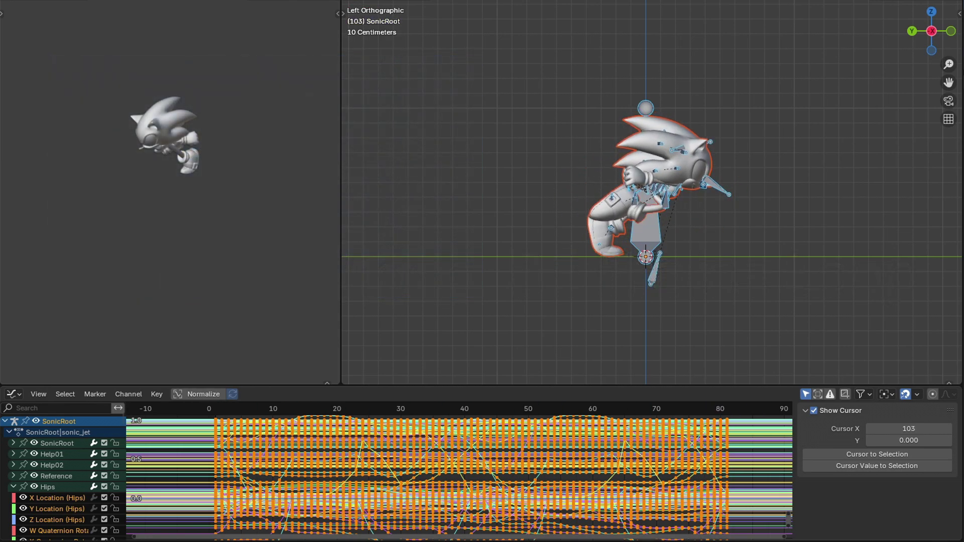
pyautogui.press('Escape')
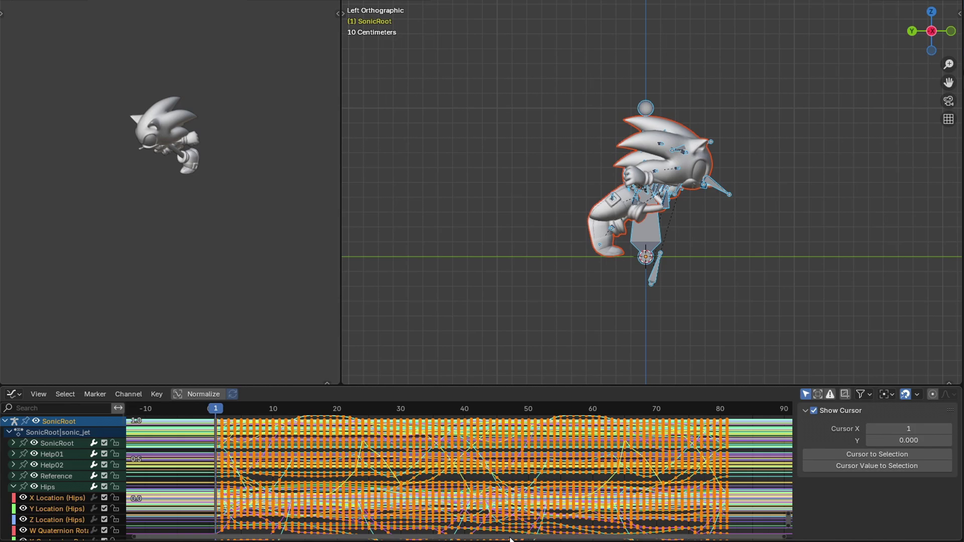
# Step: Export MarzaJetTmp1.fbx to HavokAnimationExporter with only Armature and Mesh, and FBX Units Scale
pyautogui.click(26, 0)
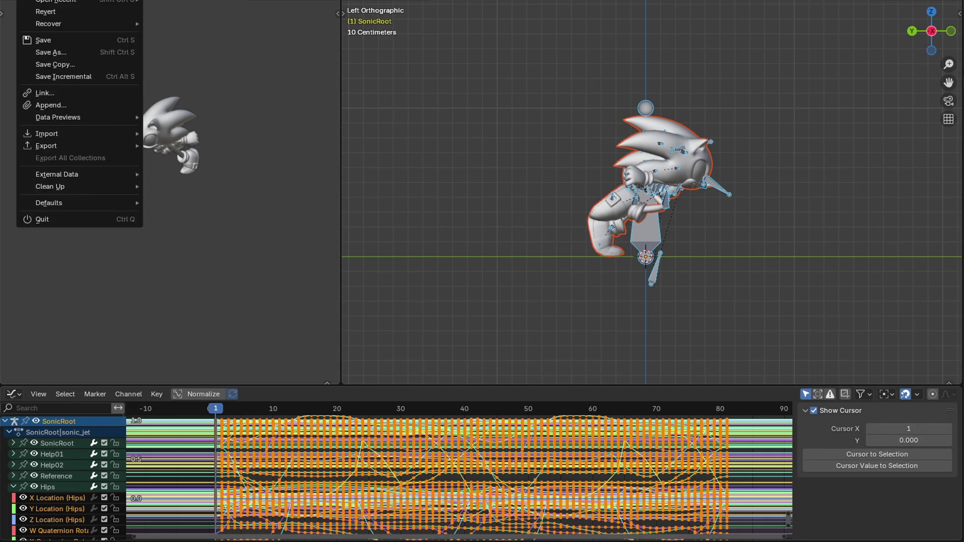
pyautogui.moveTo(50, 144)
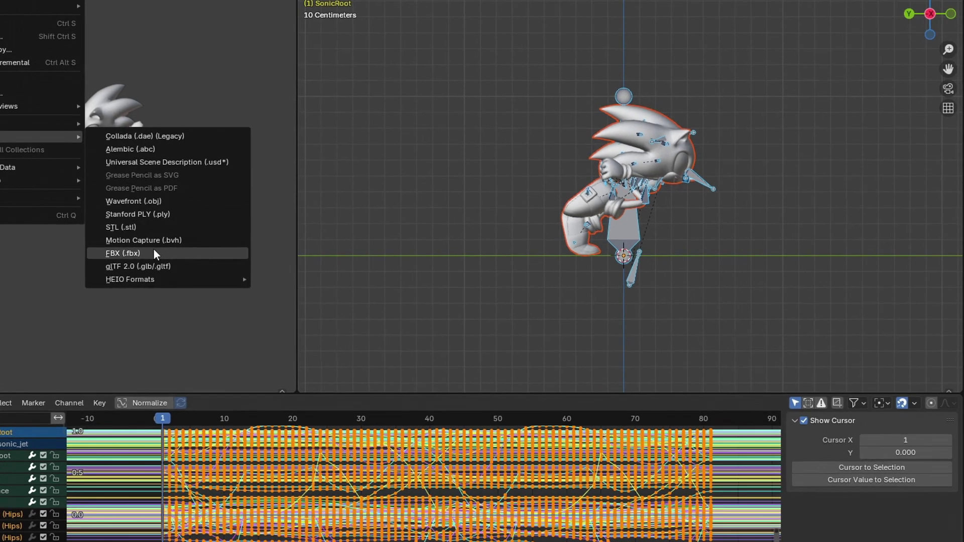
pyautogui.click(207, 254)
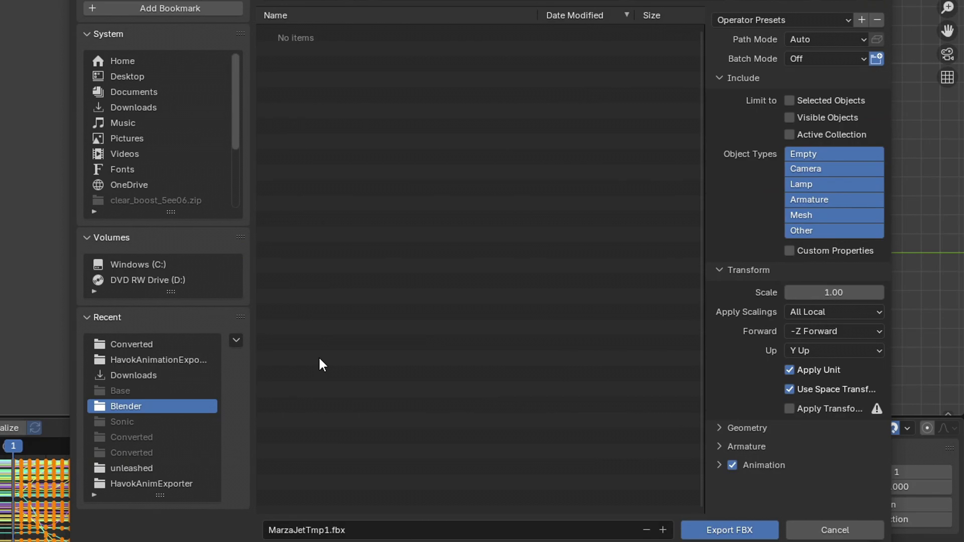
pyautogui.click(171, 360)
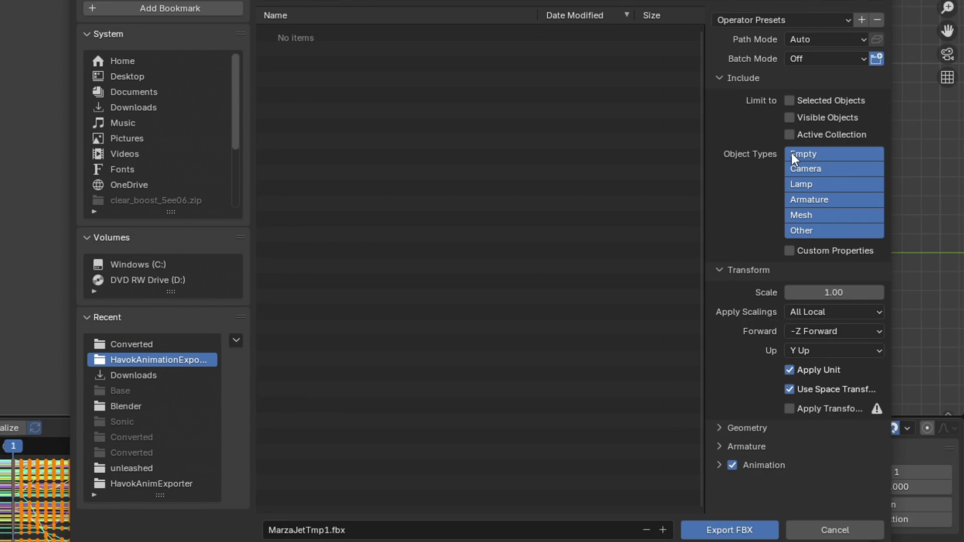
pyautogui.click(809, 215)
pyautogui.keyDown('shift'); pyautogui.click(809, 200); pyautogui.keyUp('shift')
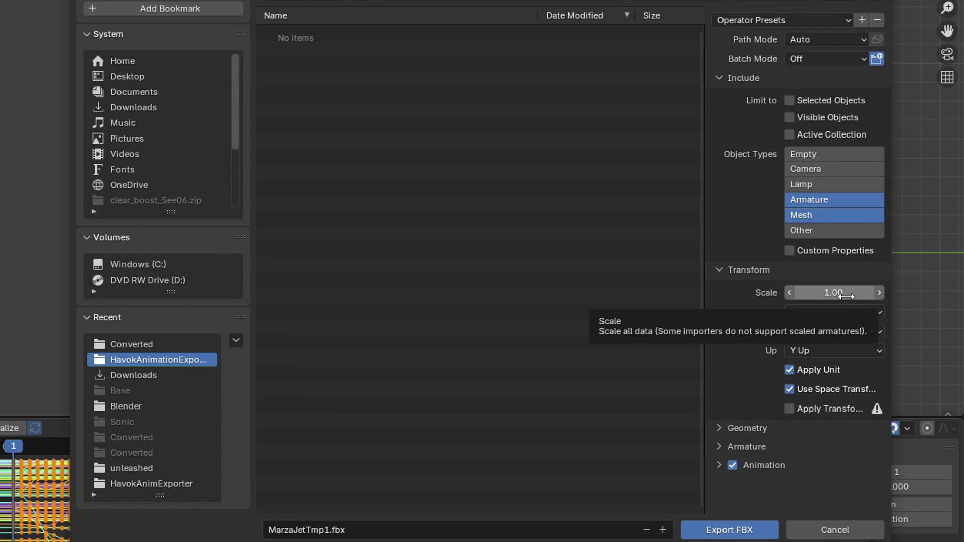
pyautogui.click(832, 309)
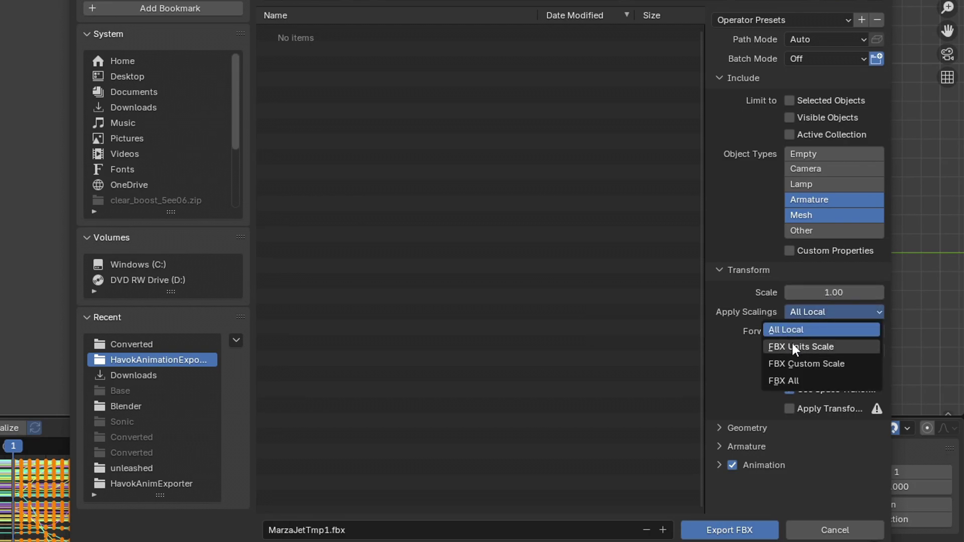
pyautogui.click(823, 345)
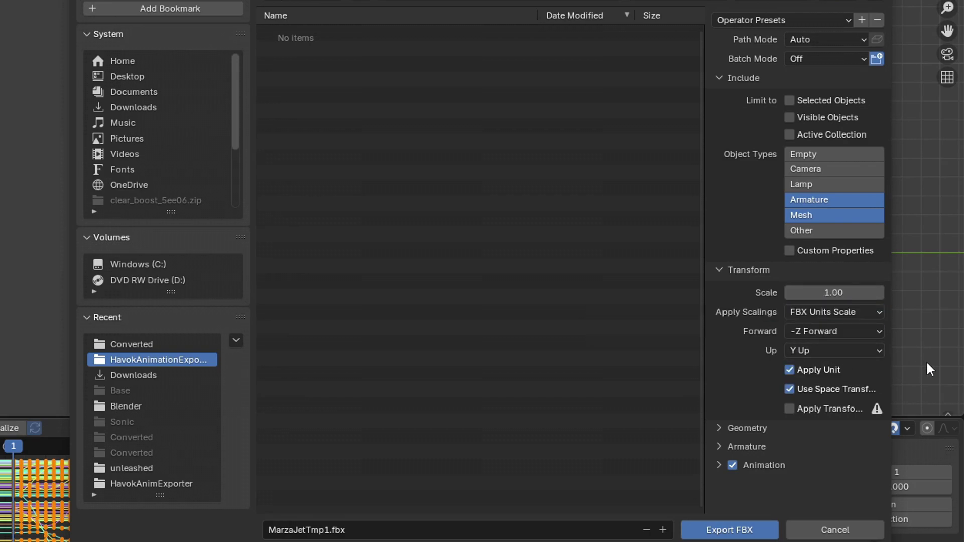
pyautogui.click(721, 447)
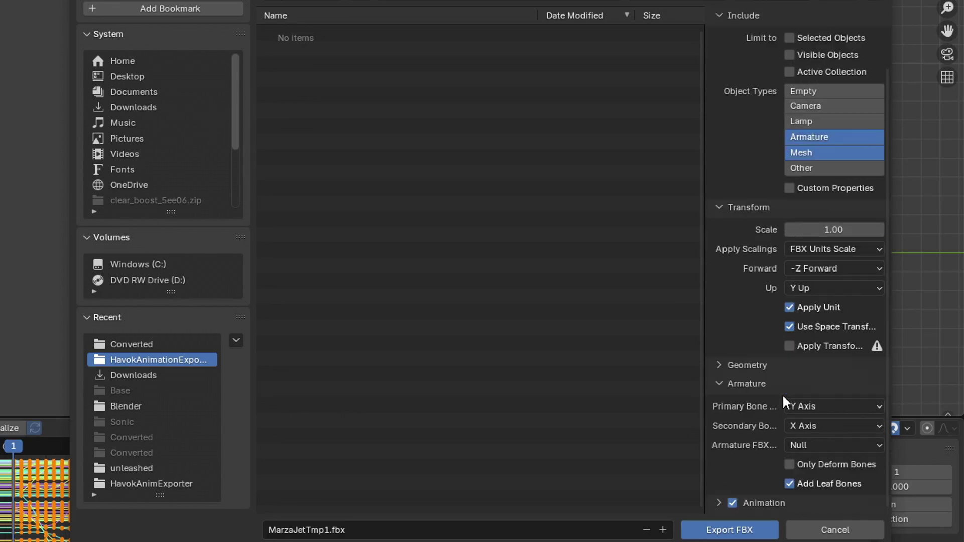
pyautogui.click(737, 533)
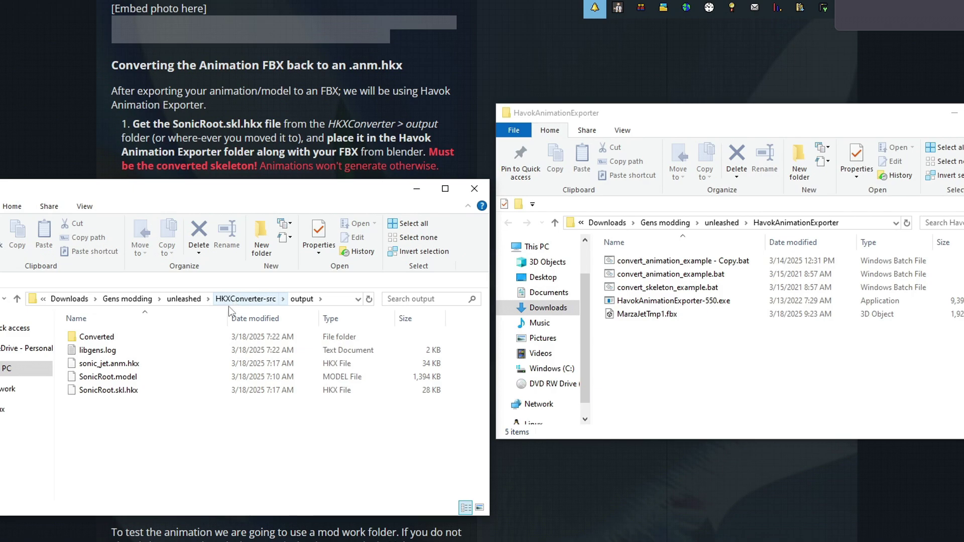
# Step: Move SonicRoot.skl.hkx from the output folder into HavokAnimationExporter beside MarzaJetTmp1.fbx
pyautogui.click(150, 394)
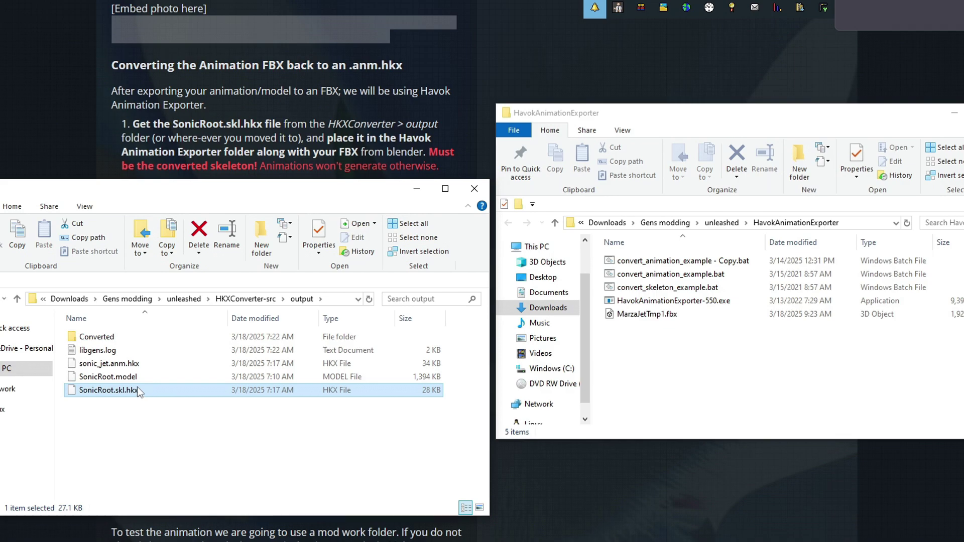
pyautogui.moveTo(137, 389); pyautogui.dragTo(683, 351)
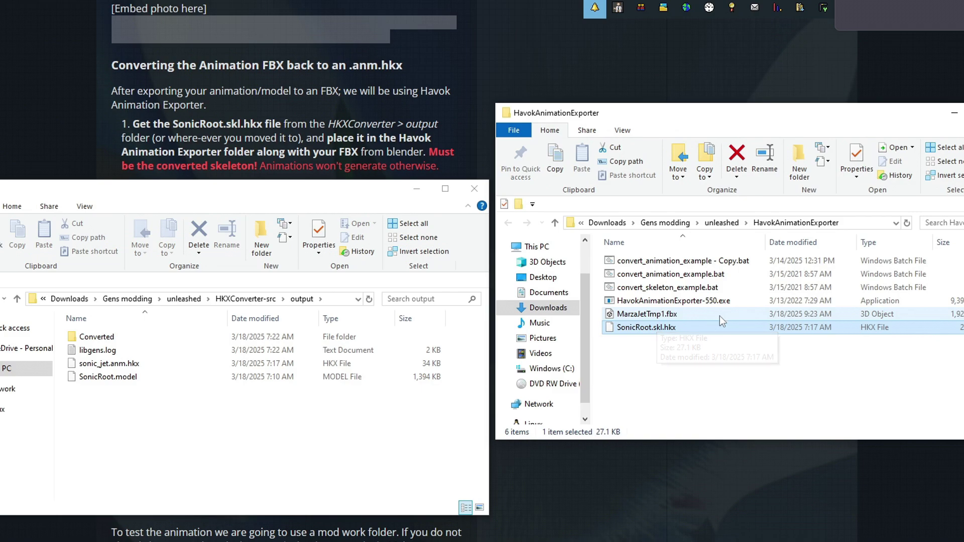
pyautogui.click(699, 275)
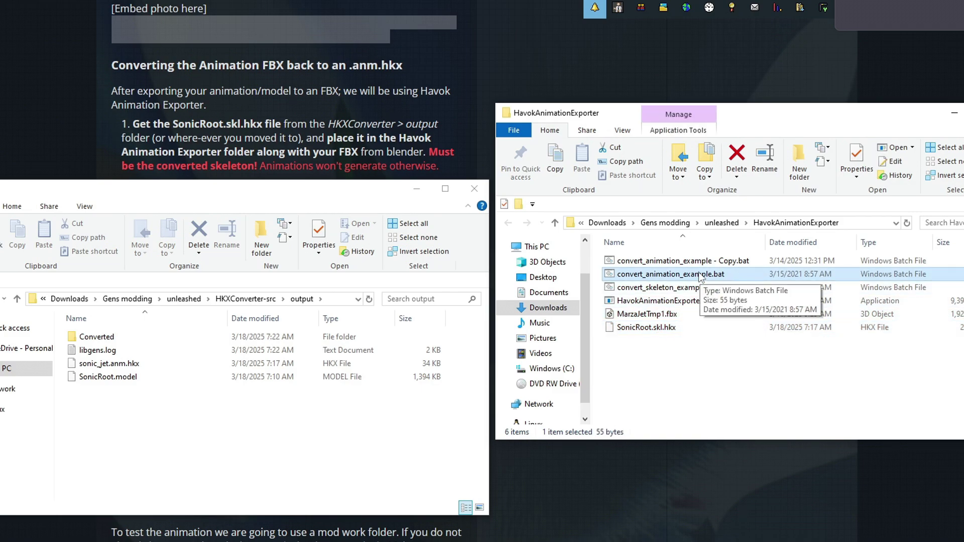
pyautogui.click(728, 263)
pyautogui.rightClick(728, 264)
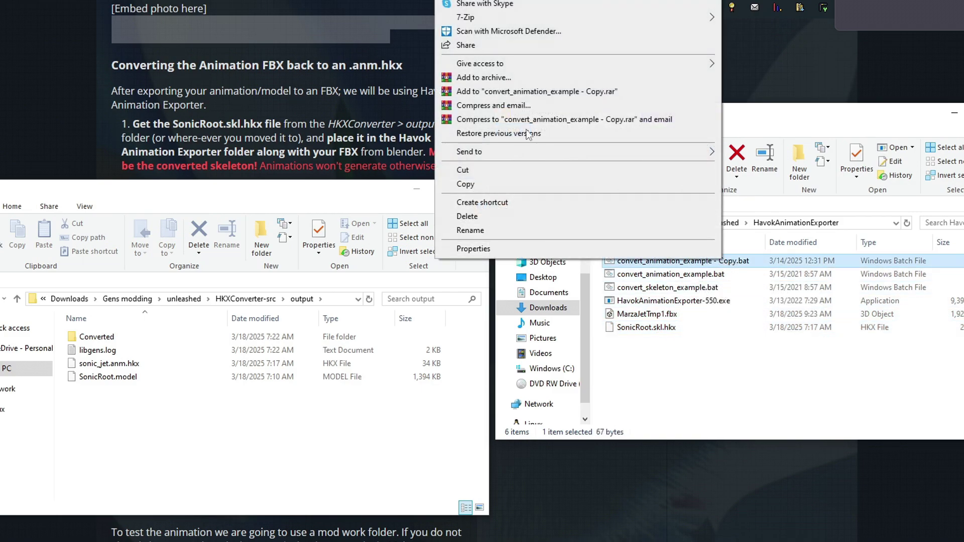
pyautogui.click(703, 171)
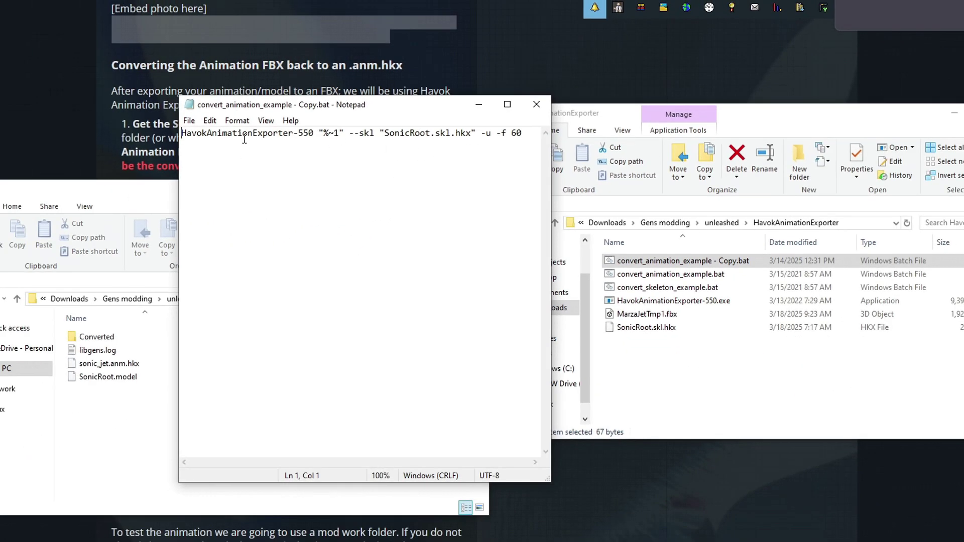
# Step: Run convert_animation_example - Copy.bat on MarzaJetTmp1.fbx to produce MarzaJetTmp1.anm.hkx
pyautogui.click(536, 105)
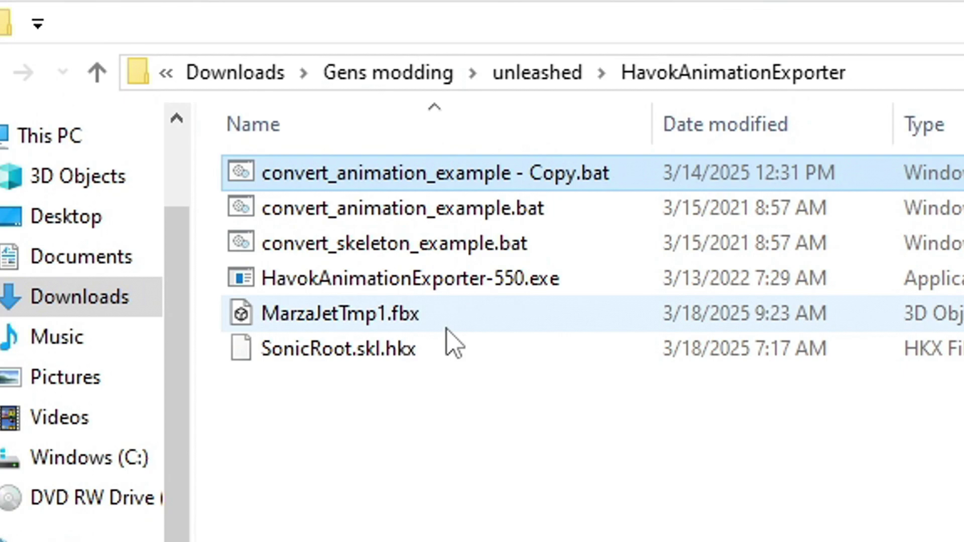
pyautogui.click(688, 319)
pyautogui.moveTo(387, 329); pyautogui.dragTo(628, 175)
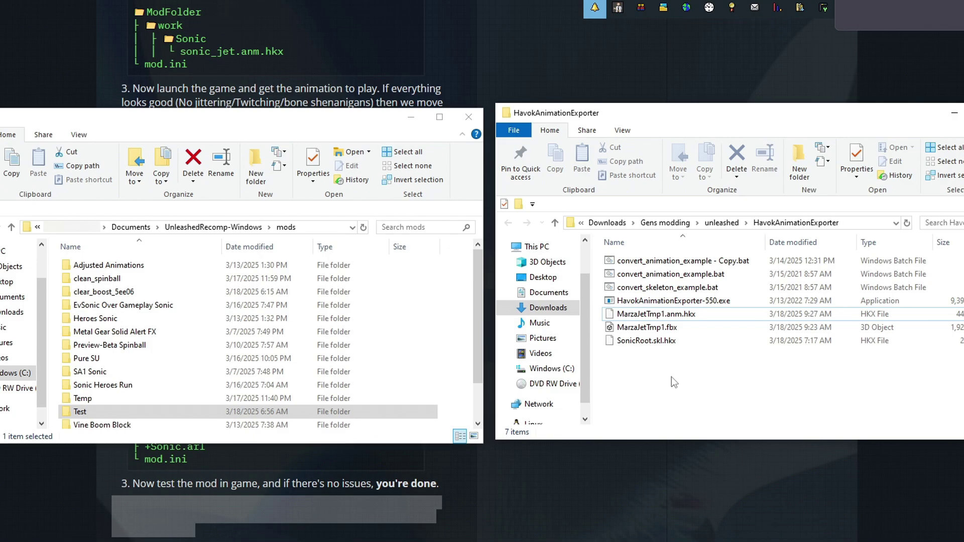
# Step: Create a folder named 'New mod lol' in mods and open it
pyautogui.rightClick(454, 358)
pyautogui.moveTo(419, 513)
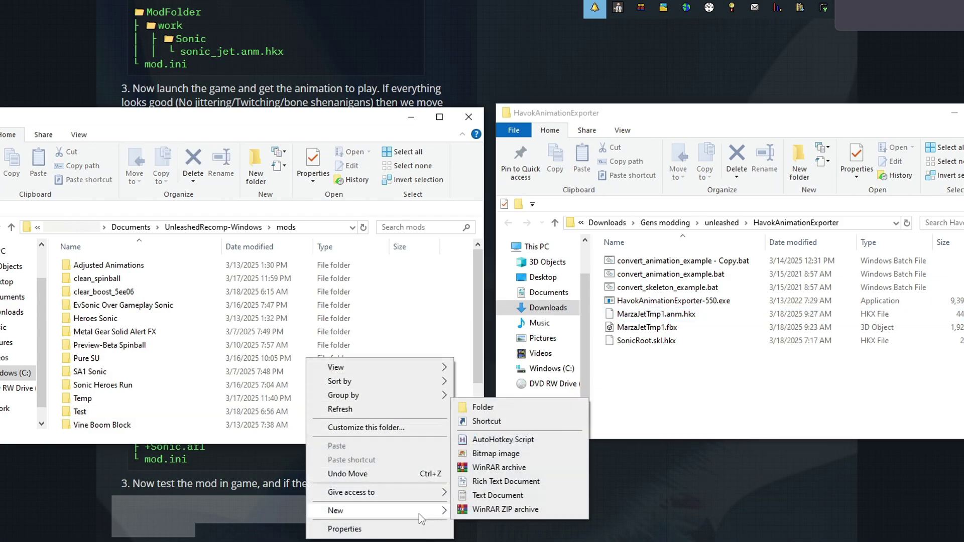
pyautogui.click(529, 407)
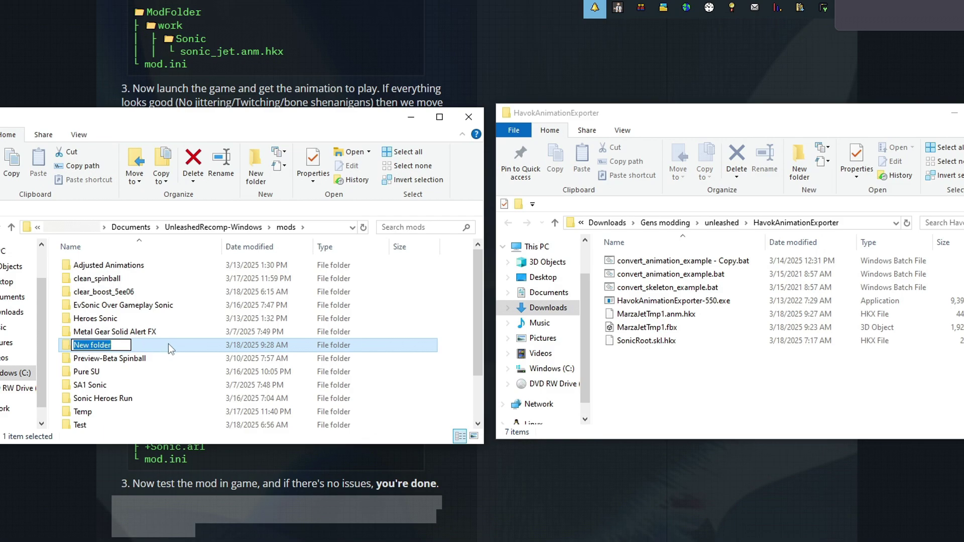
pyautogui.write('New mod ')
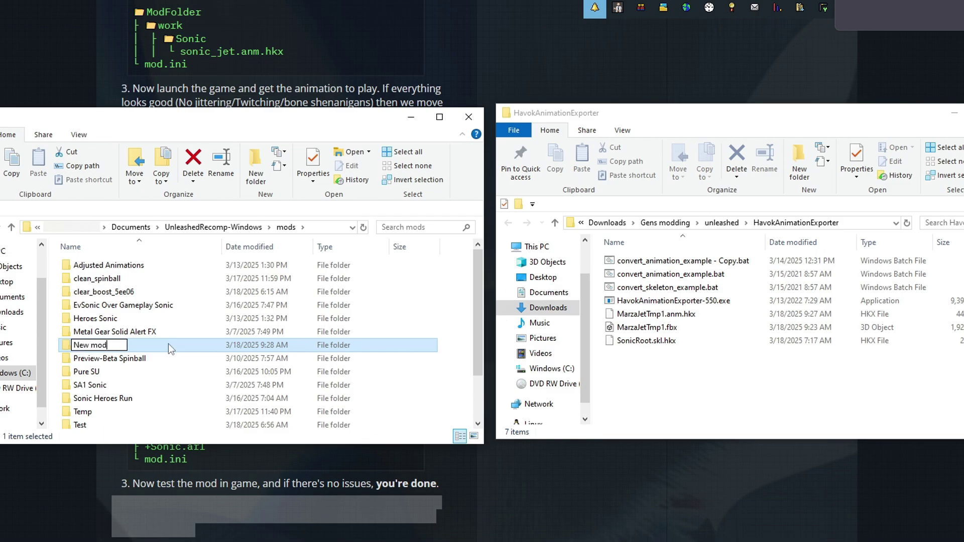
pyautogui.write('lol')
pyautogui.press('Return')
pyautogui.doubleClick(119, 351)
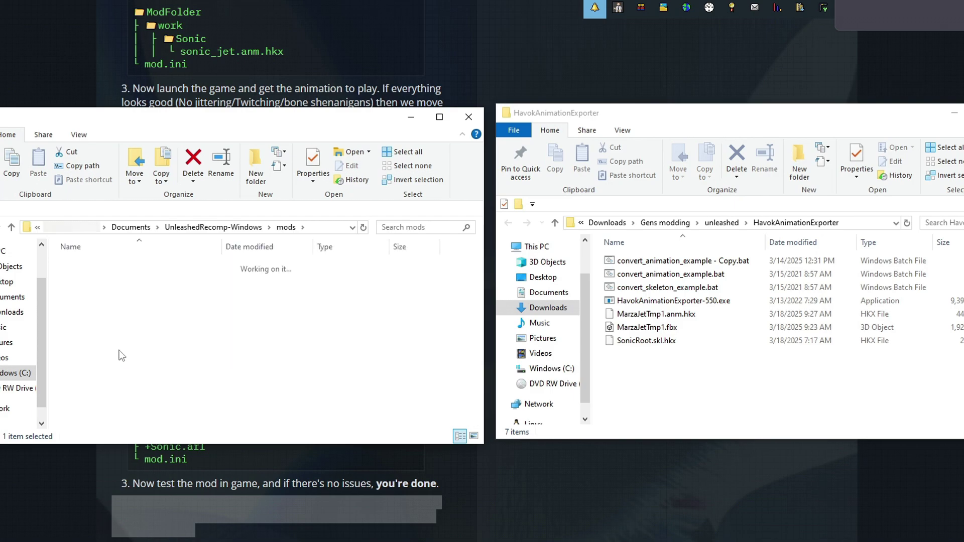
# Step: Add a new text document inside it renamed to mod.ini, accepting the extension change
pyautogui.rightClick(60, 309)
pyautogui.moveTo(137, 462)
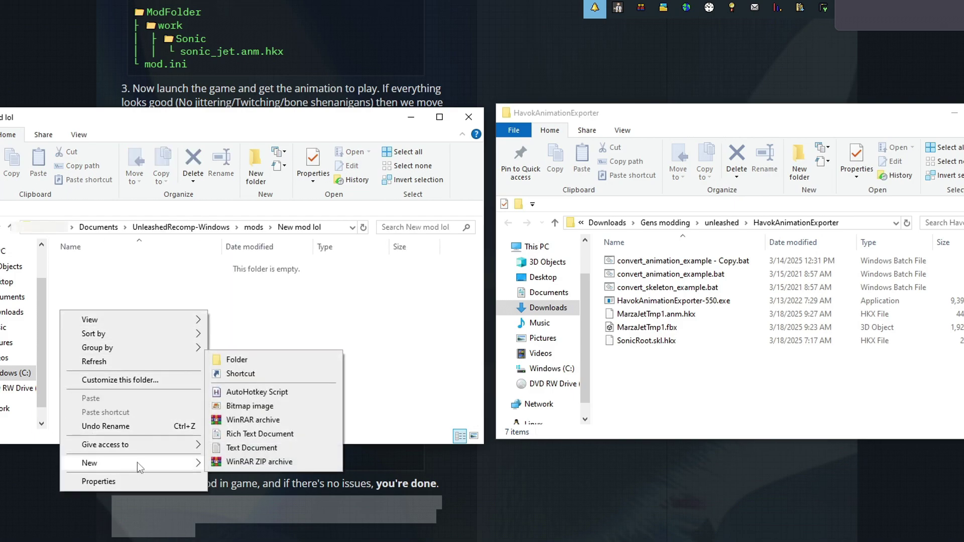
pyautogui.click(290, 448)
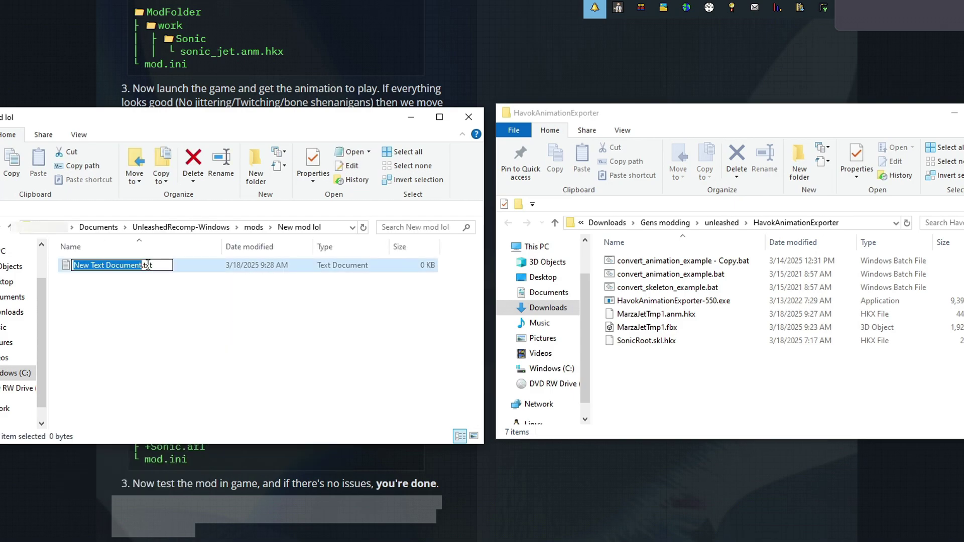
pyautogui.hotkey('ctrl', 'a')
pyautogui.write('mod.ini')
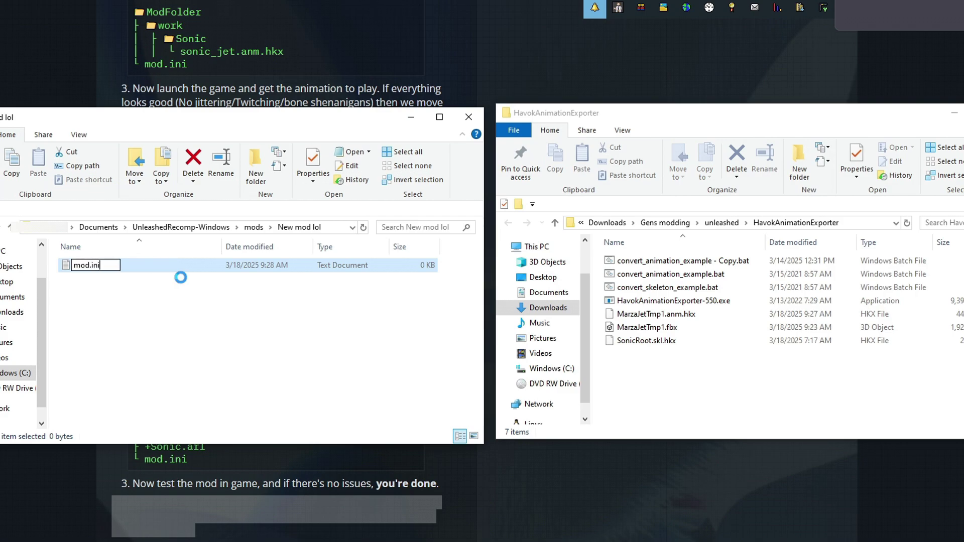
pyautogui.press('Return')
pyautogui.click(540, 227)
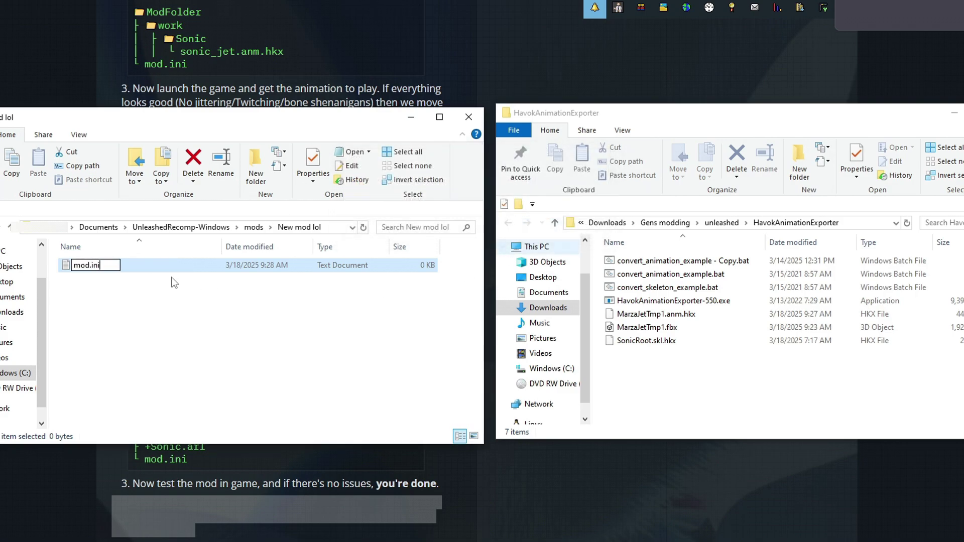
# Step: Open mod.ini in Notepad and replace its text with the pasted CustomJet mod details
pyautogui.rightClick(122, 266)
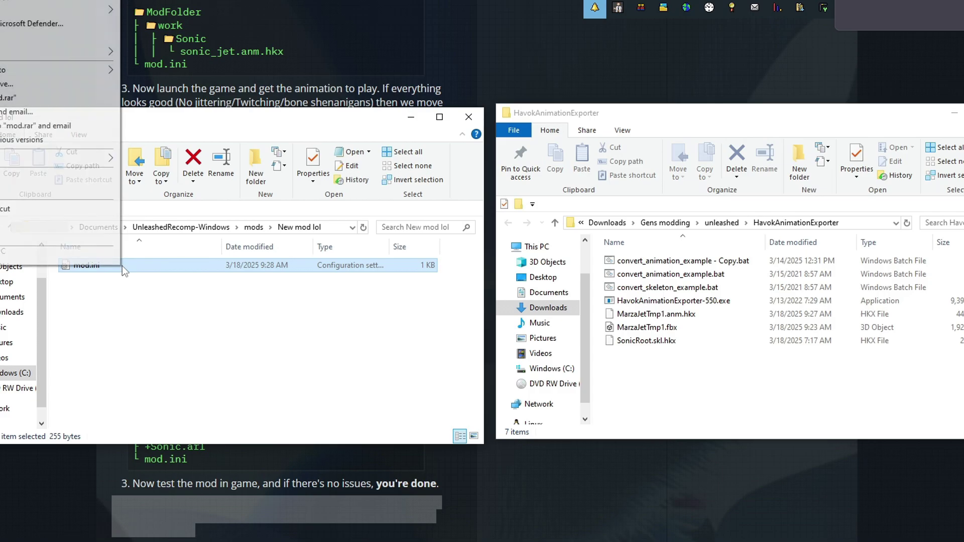
pyautogui.click(50, 11)
pyautogui.moveTo(217, 156); pyautogui.dragTo(273, 157)
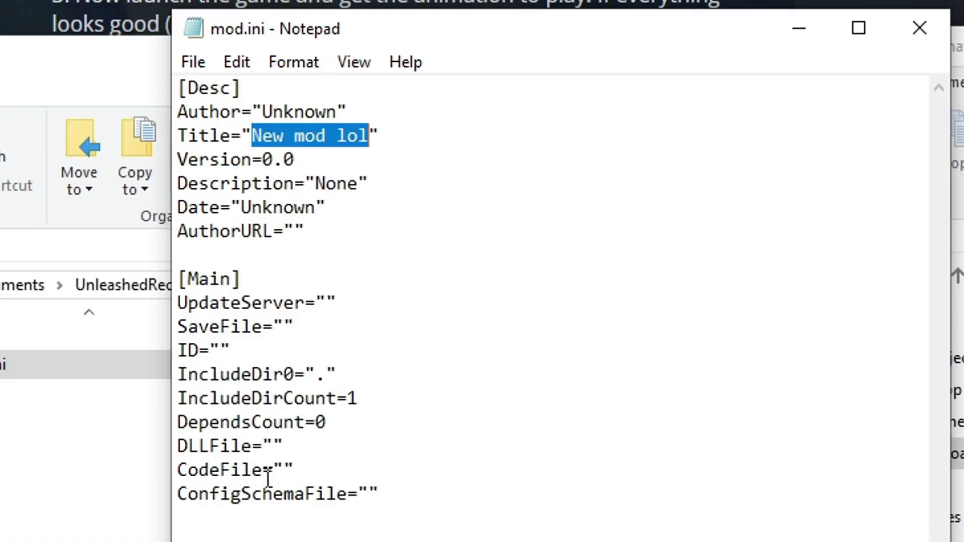
pyautogui.hotkey('ctrl', 'a')
pyautogui.hotkey('ctrl', 'v')
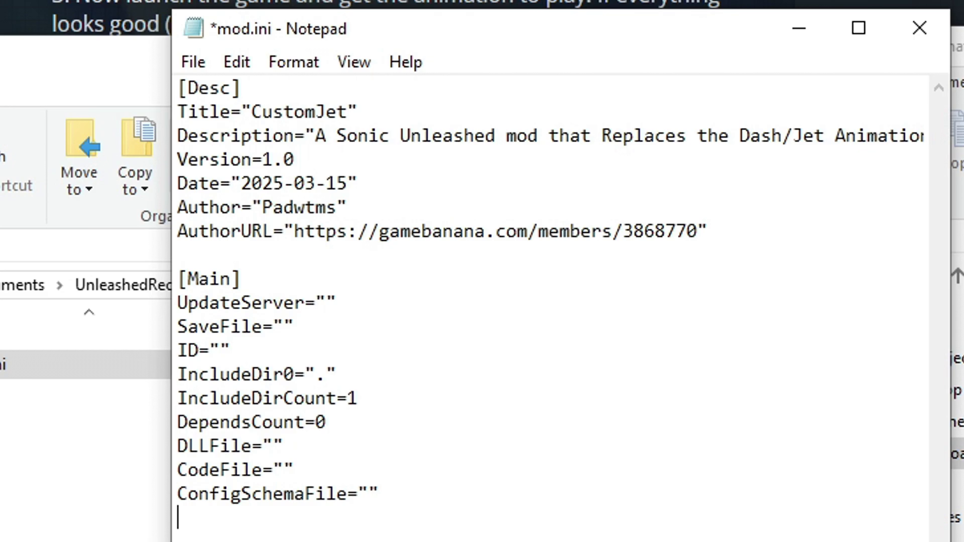
# Step: Review the CustomJet [Desc] and [Main] settings and save mod.ini
pyautogui.hscroll(5, 268, 477)
pyautogui.hscroll(3, 550, 291)
pyautogui.hscroll(-8, 550, 291)
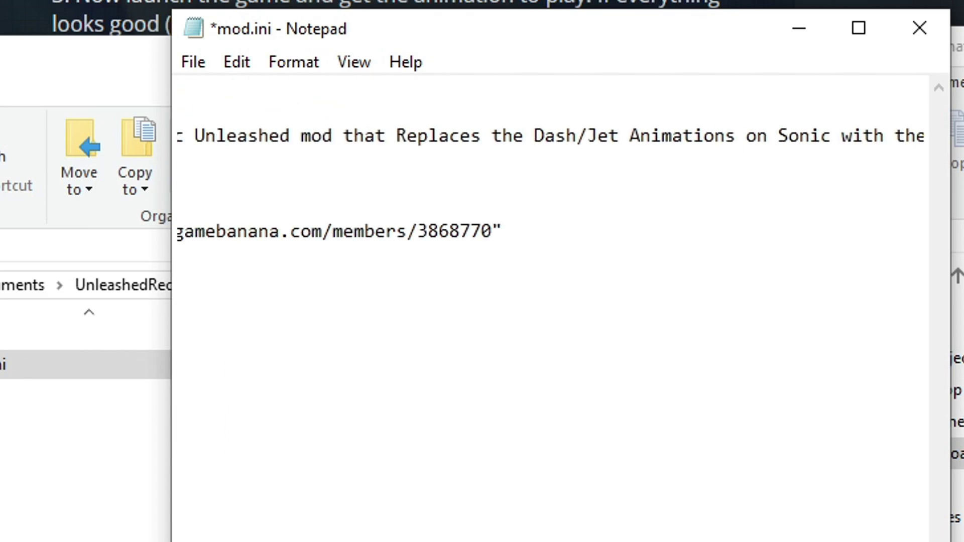
pyautogui.hscroll(5, 551, 302)
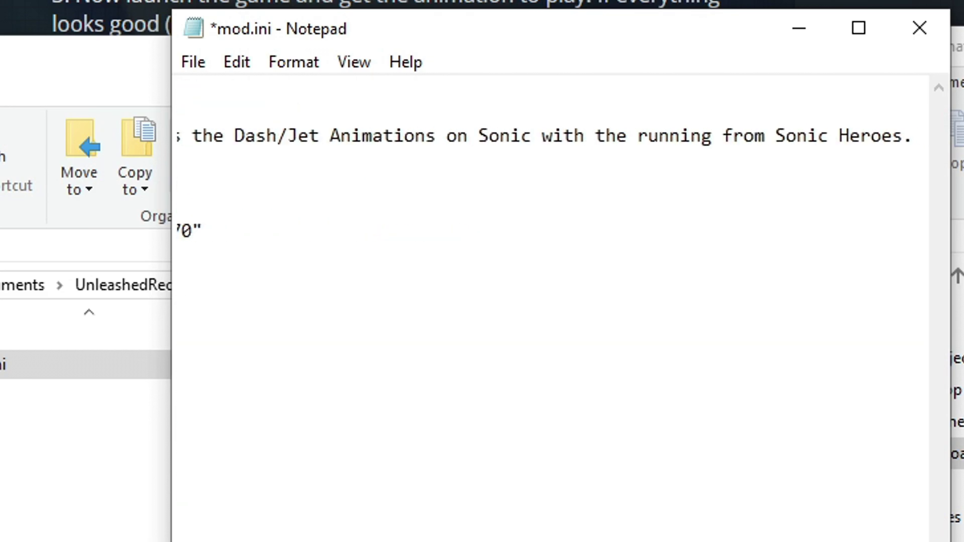
pyautogui.hscroll(2, 551, 301)
pyautogui.hscroll(-8, 550, 302)
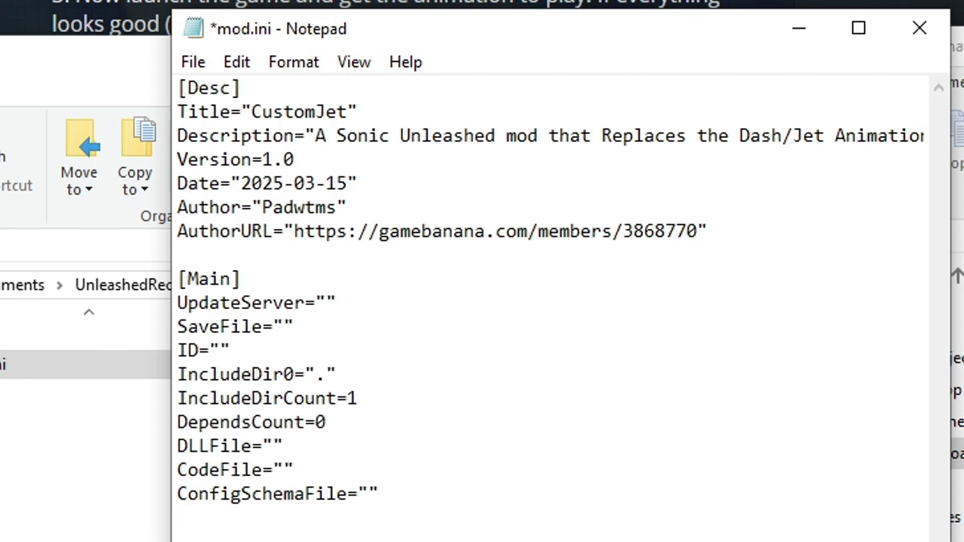
pyautogui.hotkey('ctrl', 's')
# Step: Close Notepad, then create a 'work' folder in New mod lol and open it
pyautogui.click(921, 28)
pyautogui.rightClick(376, 302)
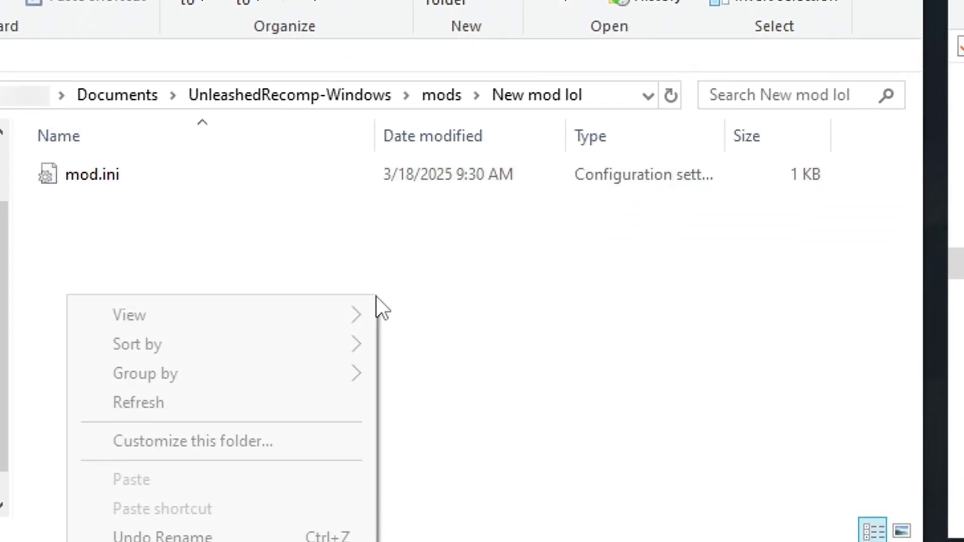
pyautogui.moveTo(277, 457)
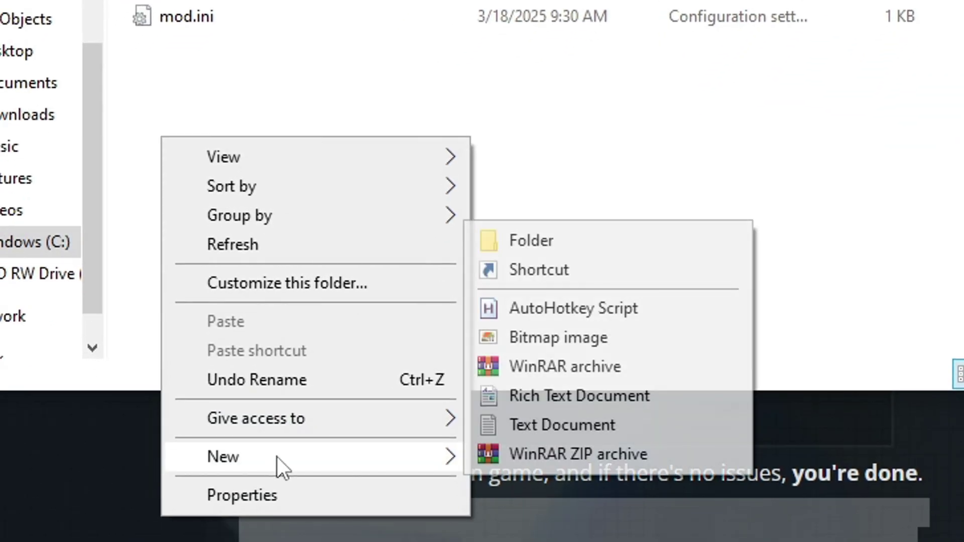
pyautogui.click(606, 245)
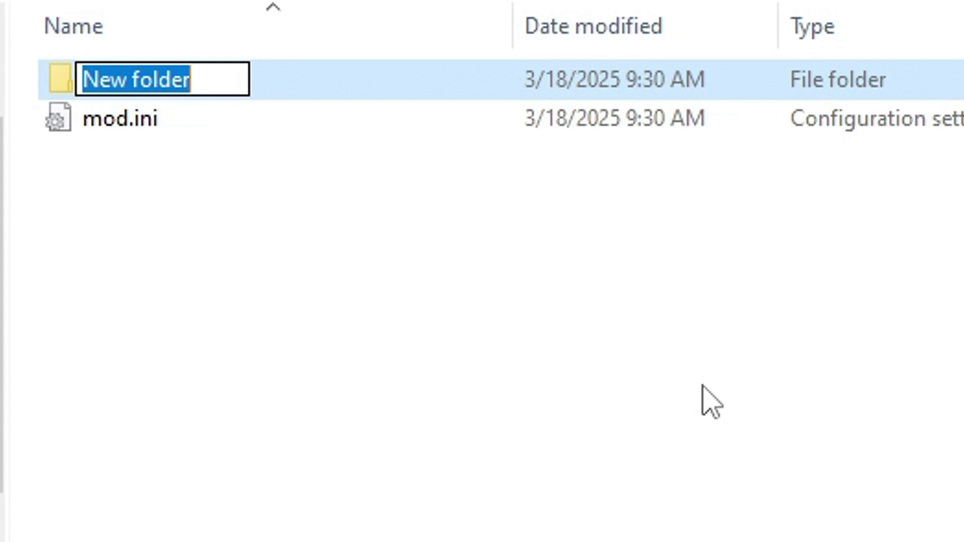
pyautogui.write('work')
pyautogui.press('Return')
pyautogui.doubleClick(280, 80)
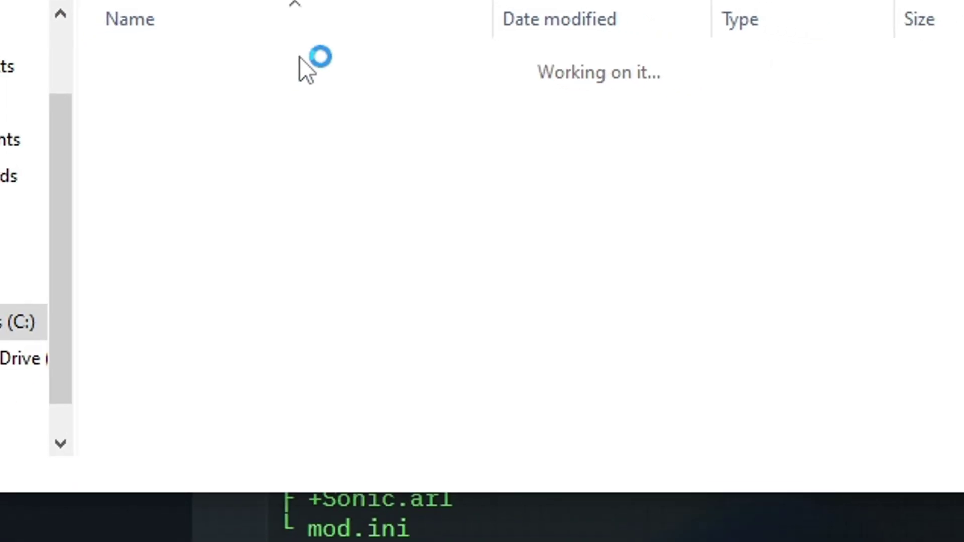
# Step: Create a 'Sonic' folder inside work and open it
pyautogui.rightClick(224, 470)
pyautogui.moveTo(224, 486)
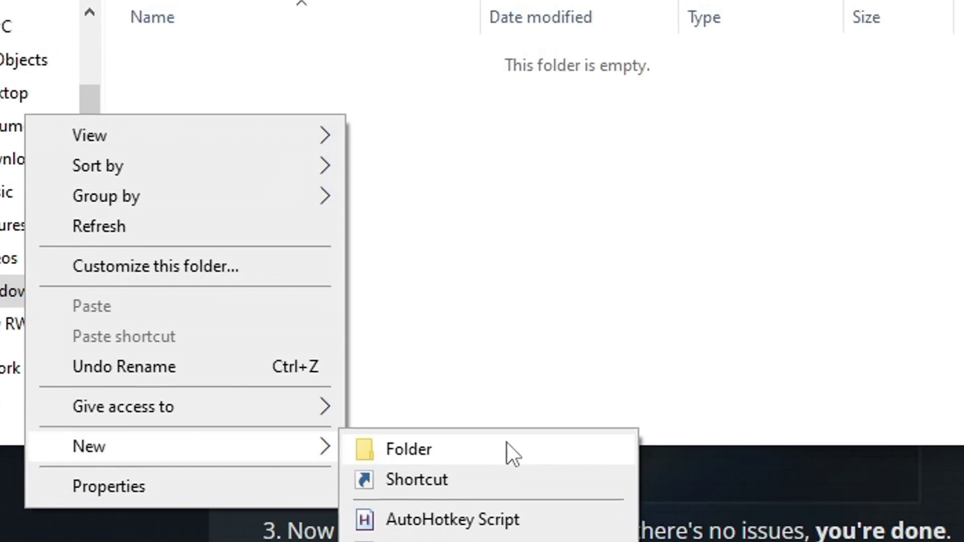
pyautogui.click(507, 449)
pyautogui.write('So')
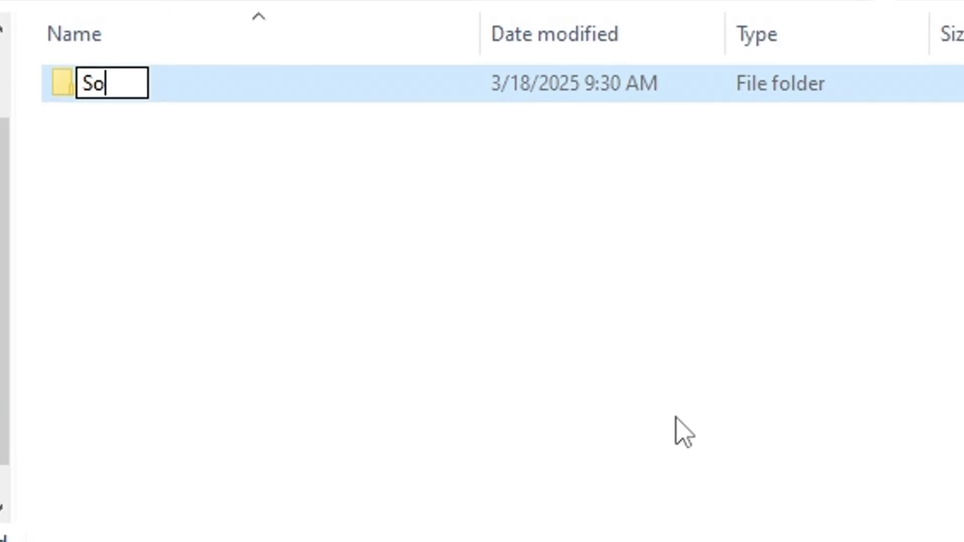
pyautogui.write('nic')
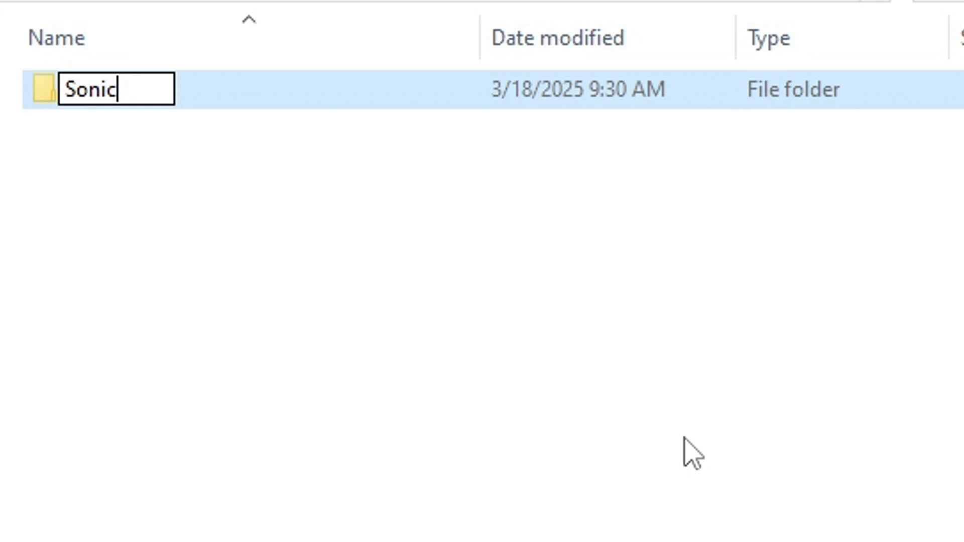
pyautogui.click(179, 92)
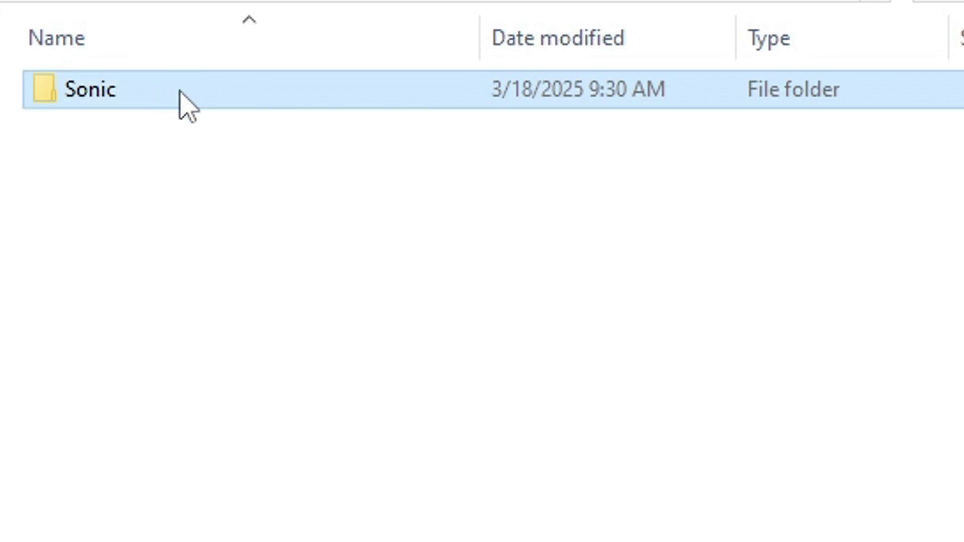
pyautogui.doubleClick(179, 91)
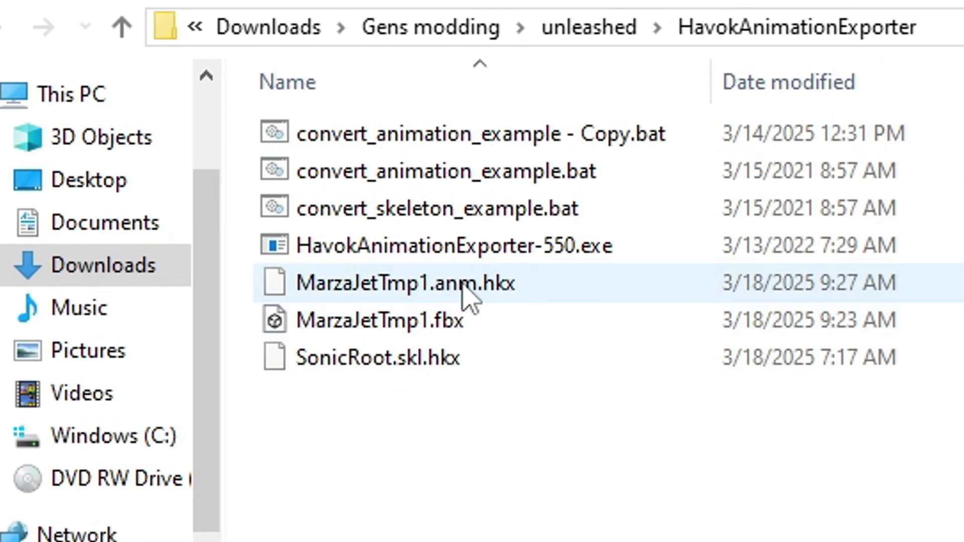
# Step: Move MarzaJetTmp1.anm.hkx into the Sonic folder
pyautogui.click(470, 296)
pyautogui.moveTo(470, 296); pyautogui.dragTo(635, 224)
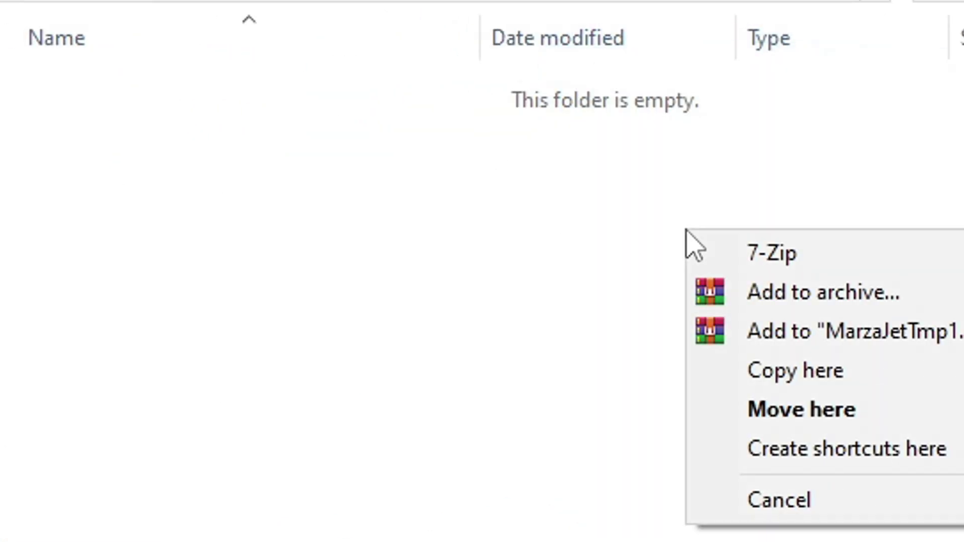
pyautogui.press('Escape')
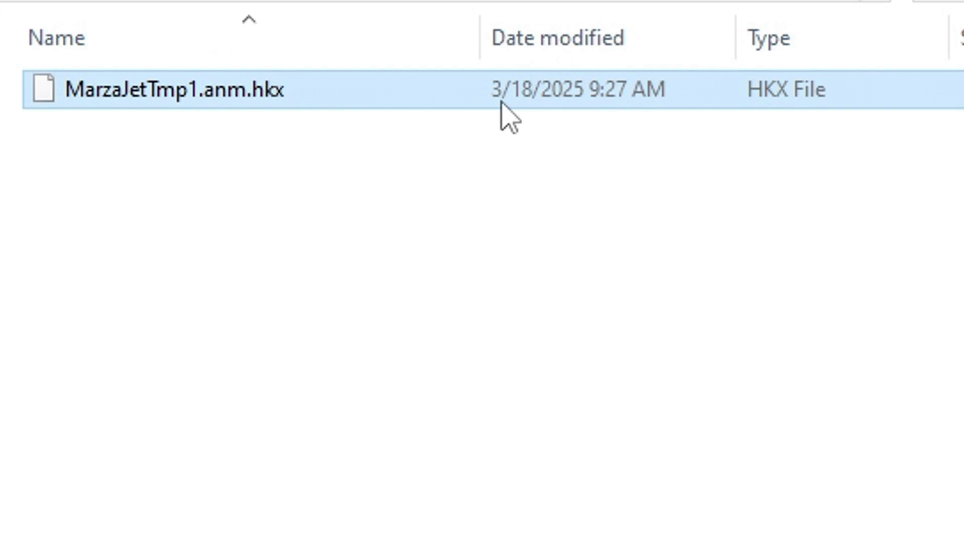
# Step: Rename the animation file to sonic_jet.anm.hkx
pyautogui.press('F2')
pyautogui.press('Home')
pyautogui.hotkey('shift', 'Right')
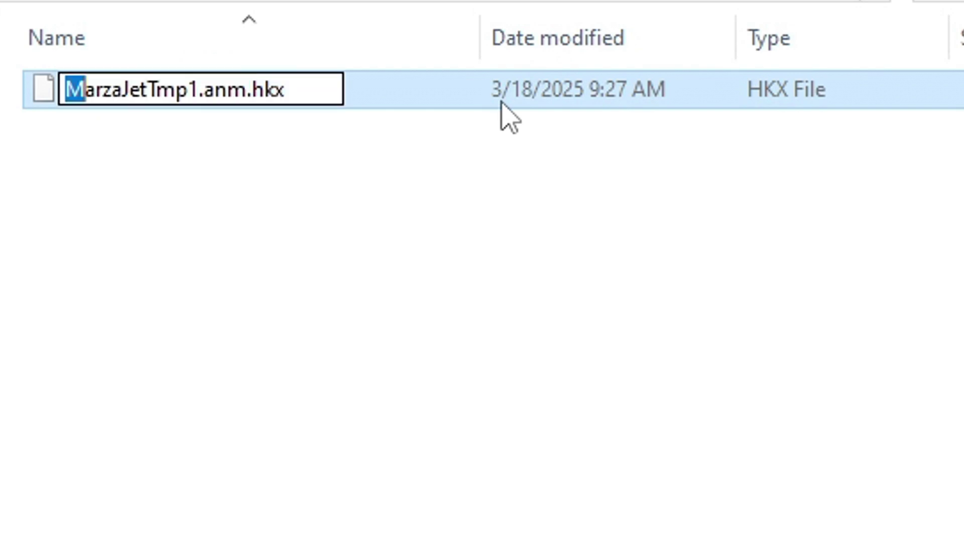
pyautogui.hotkey('shift', 'Right')
pyautogui.hotkey('shift', 'Right')
pyautogui.hotkey('shift', 'Right')
pyautogui.hotkey('shift', 'Right')
pyautogui.hotkey('shift', 'Right')
pyautogui.hotkey('shift', 'Right')
pyautogui.hotkey('shift', 'Right')
pyautogui.hotkey('shift', 'Right')
pyautogui.hotkey('shift', 'Right')
pyautogui.hotkey('shift', 'Right')
pyautogui.hotkey('shift', 'Right')
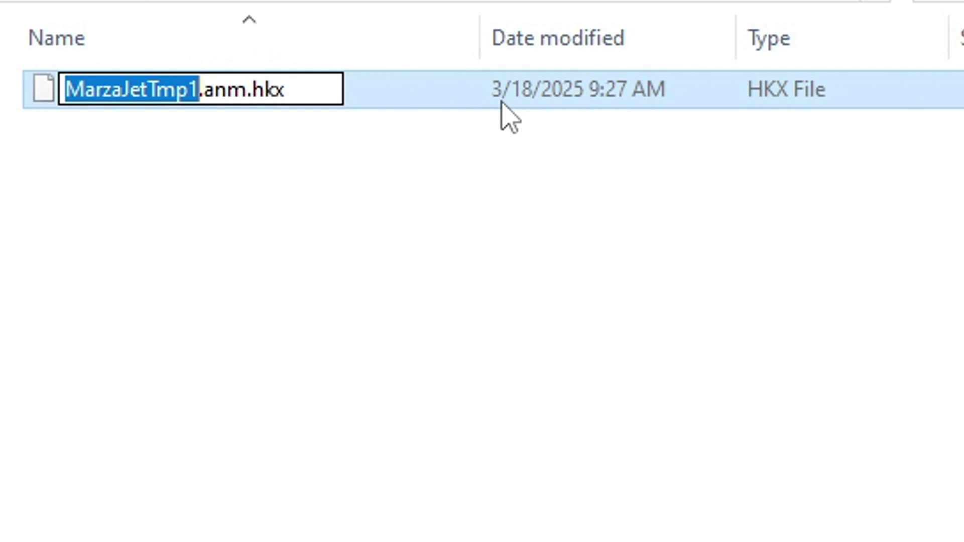
pyautogui.write('sonic')
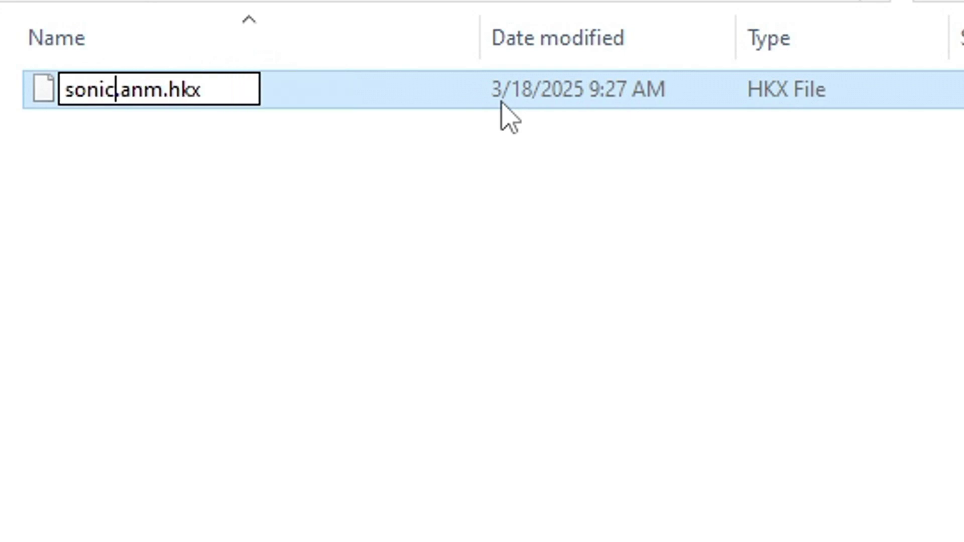
pyautogui.write('_jet')
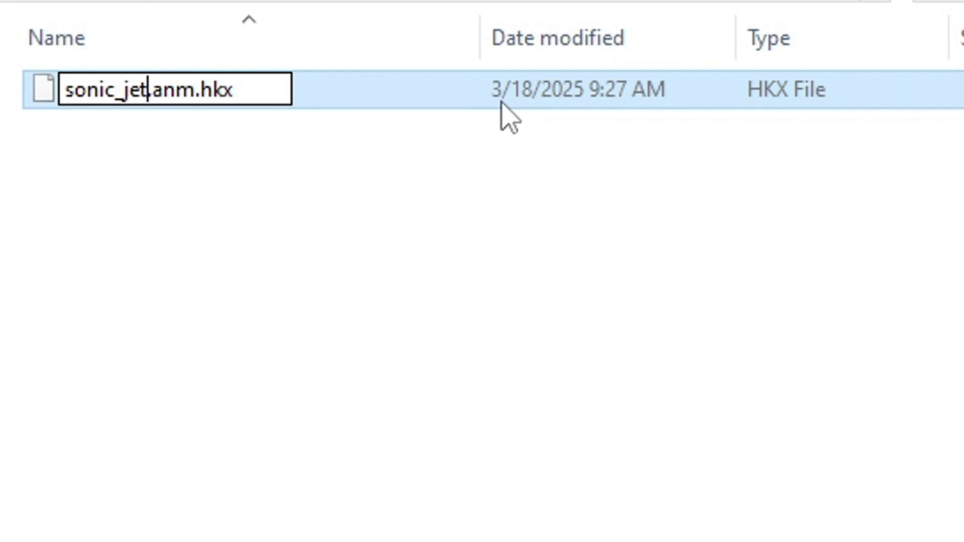
pyautogui.write('_L')
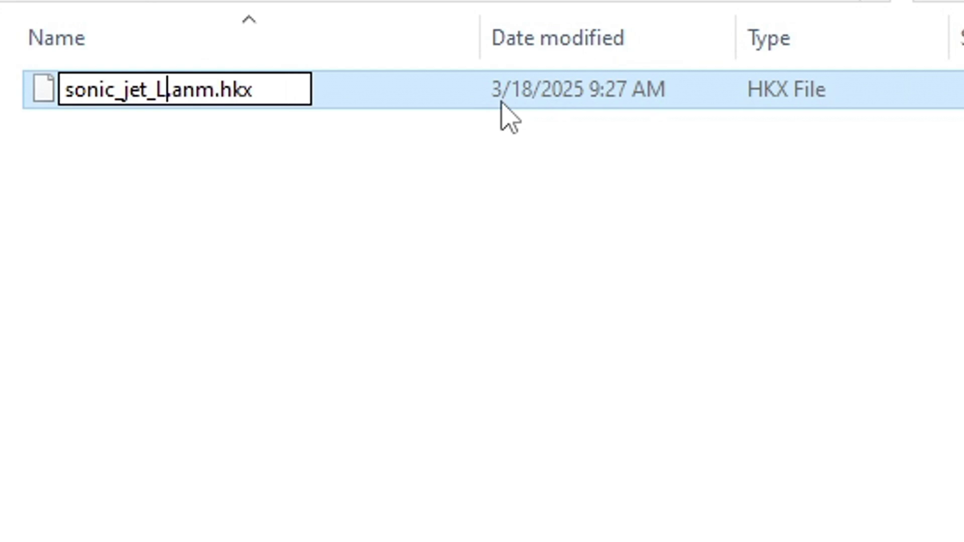
pyautogui.press('BackSpace')
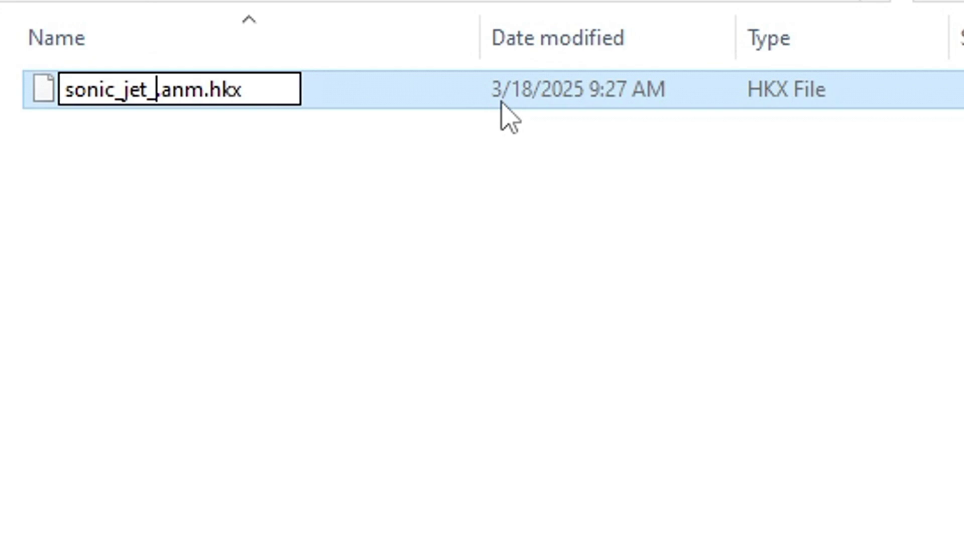
pyautogui.write('wall_L')
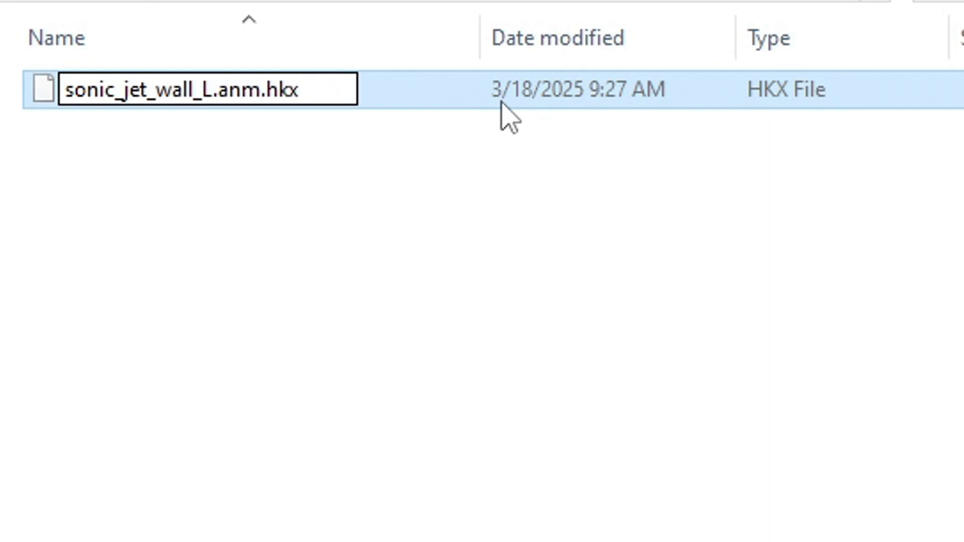
pyautogui.hotkey('shift', 'Left')
pyautogui.hotkey('shift', 'Left')
pyautogui.hotkey('shift', 'Left')
pyautogui.hotkey('shift', 'Left')
pyautogui.hotkey('shift', 'Left')
pyautogui.hotkey('shift', 'Left')
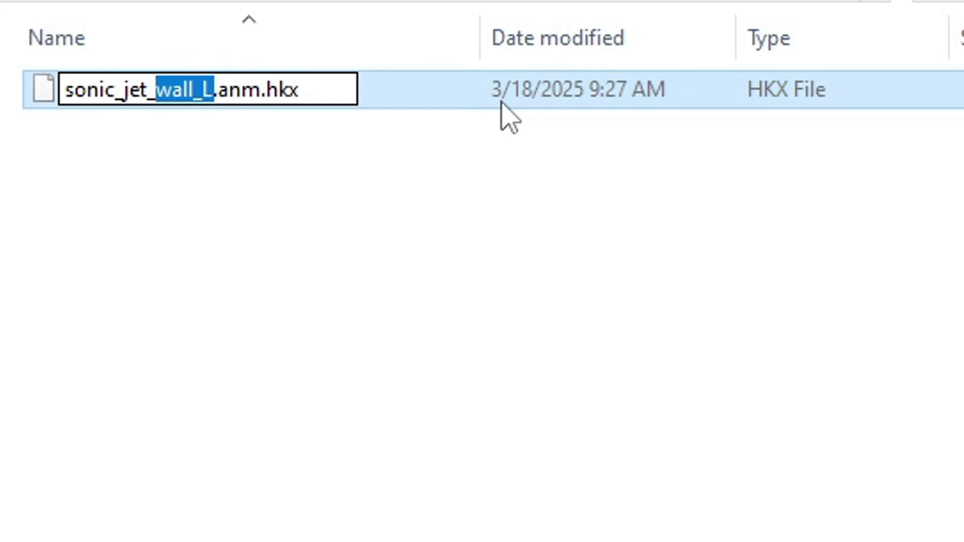
pyautogui.hotkey('shift', 'Left')
pyautogui.press('BackSpace')
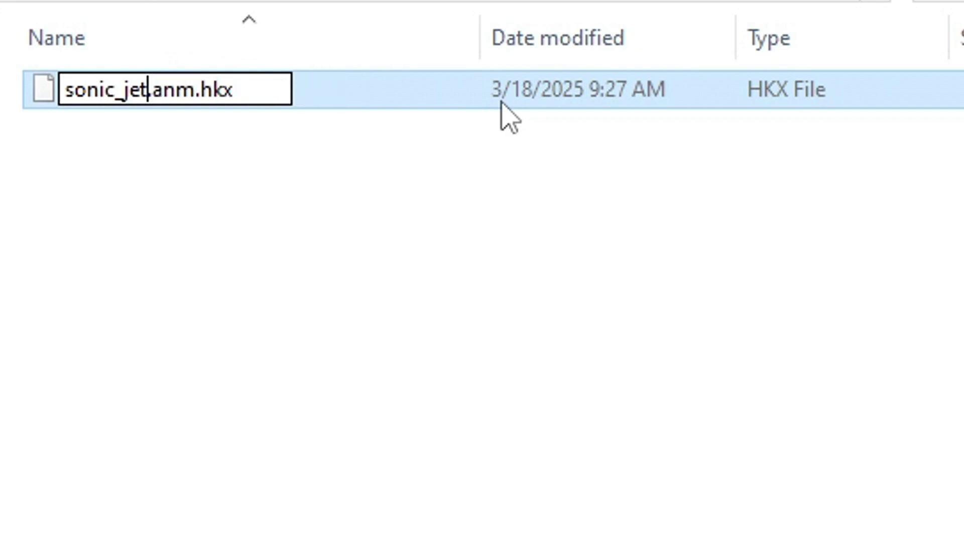
pyautogui.press('Return')
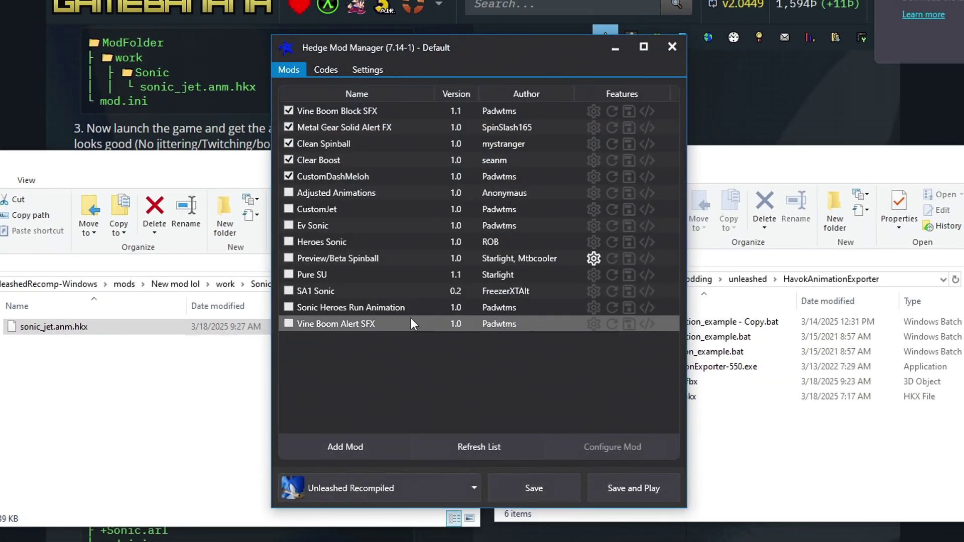
# Step: Refresh Hedge Mod Manager's mod list and tick the CustomJet mod
pyautogui.click(486, 444)
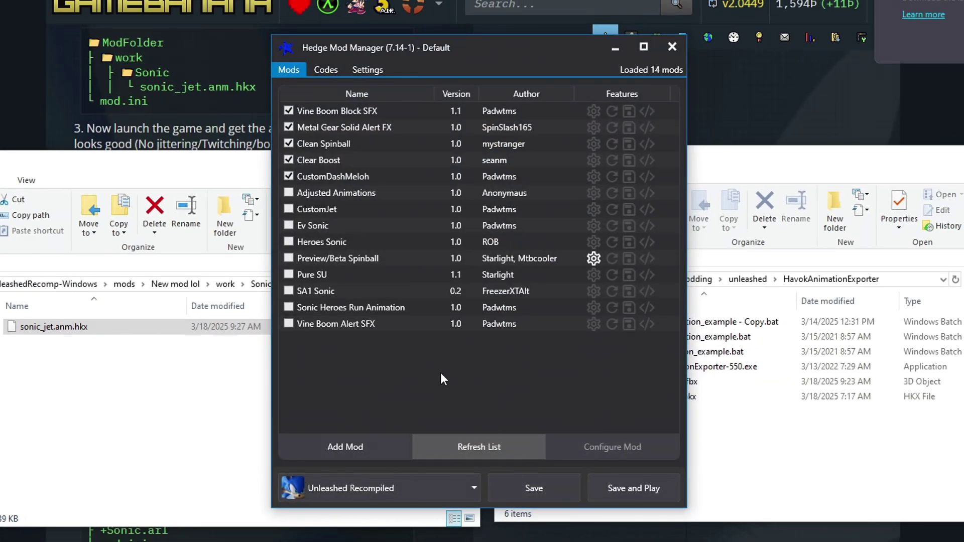
pyautogui.click(289, 210)
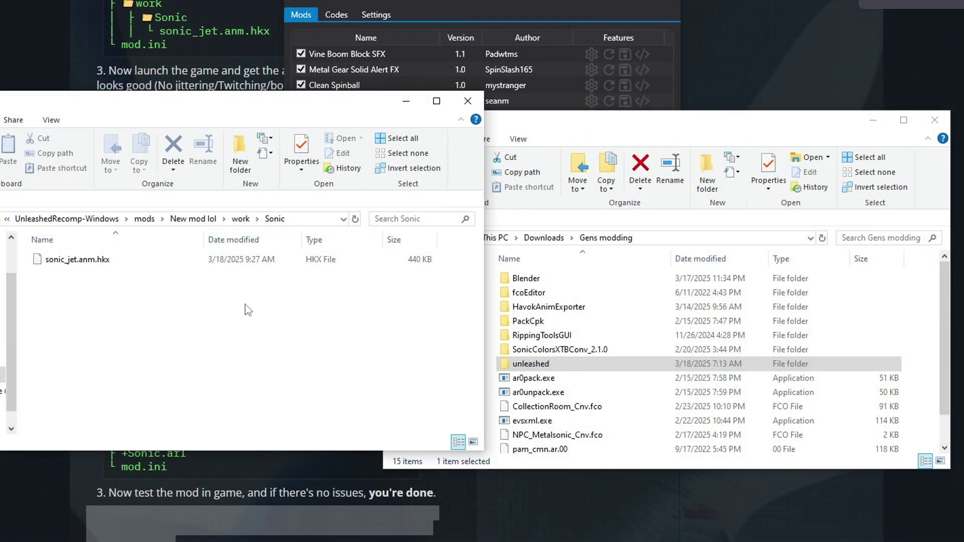
# Step: Rename the Sonic folder to +Sonic and pack it with ar0pack.exe
pyautogui.click(239, 219)
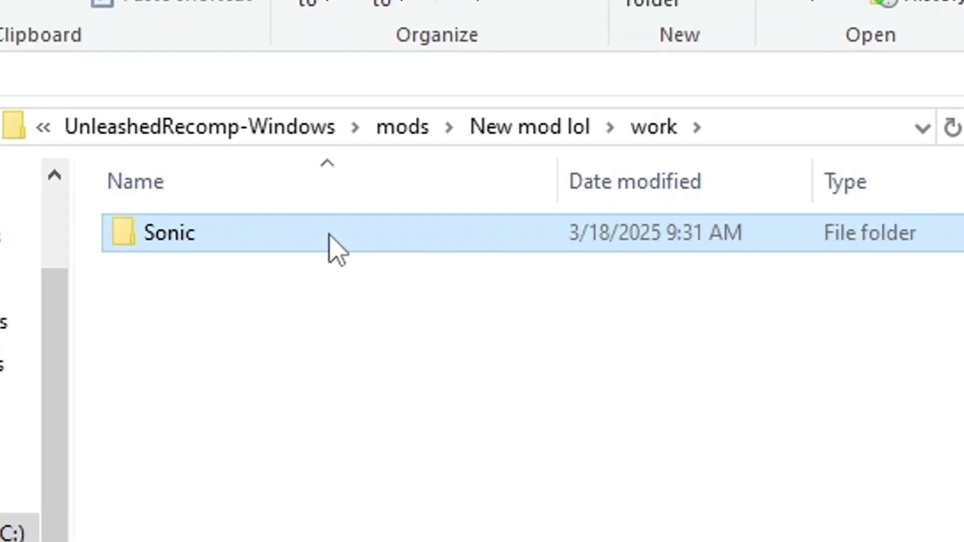
pyautogui.press('F2')
pyautogui.press('Home')
pyautogui.write('+')
pyautogui.press('Return')
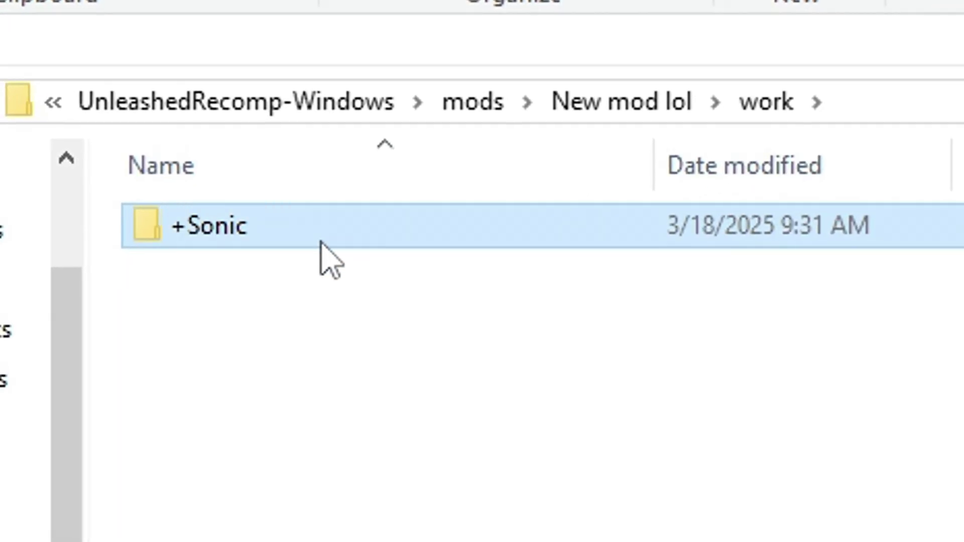
pyautogui.moveTo(338, 239); pyautogui.dragTo(555, 293)
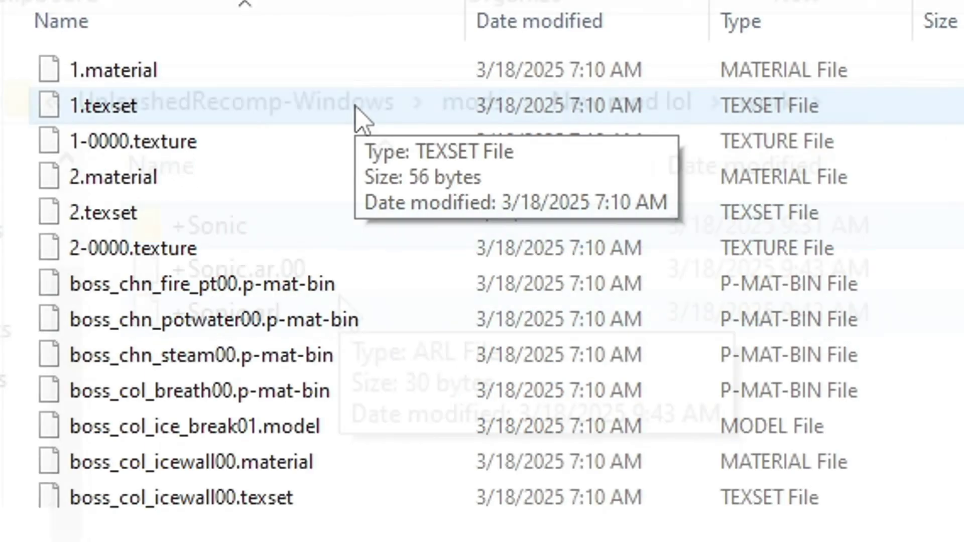
# Step: Move +Sonic.ar.00 and +Sonic.arl up into New mod lol and delete the work folder
pyautogui.scroll(-9, 359, 122)
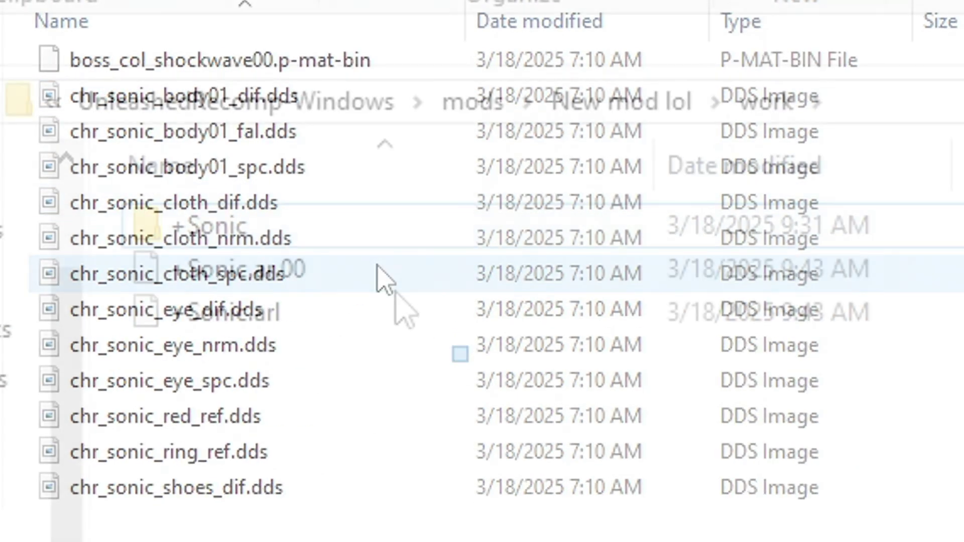
pyautogui.moveTo(467, 359); pyautogui.dragTo(613, 84)
pyautogui.click(619, 100)
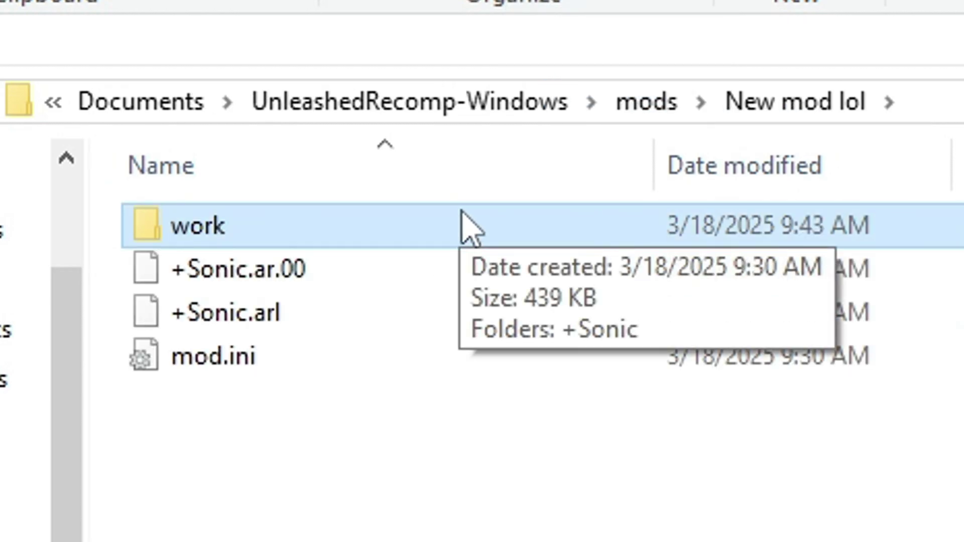
pyautogui.press('Delete')
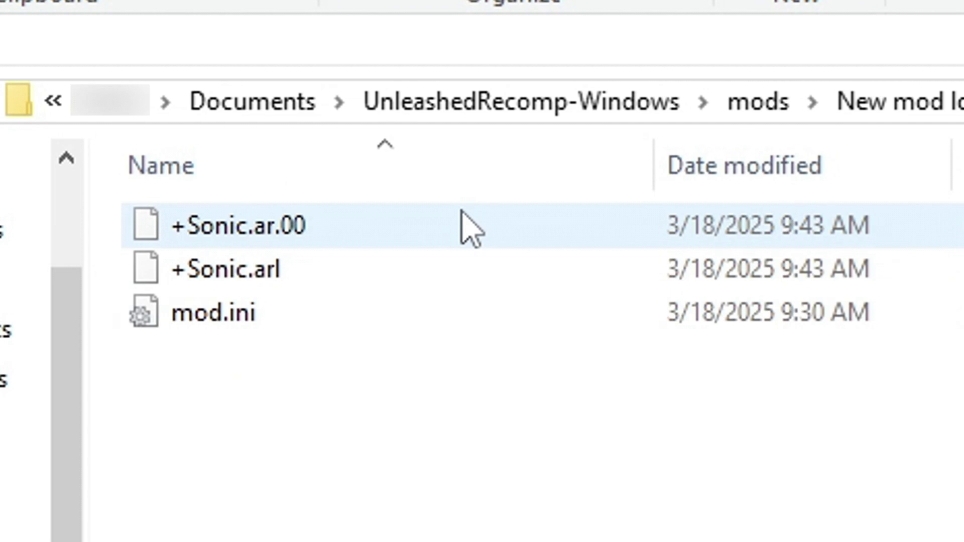